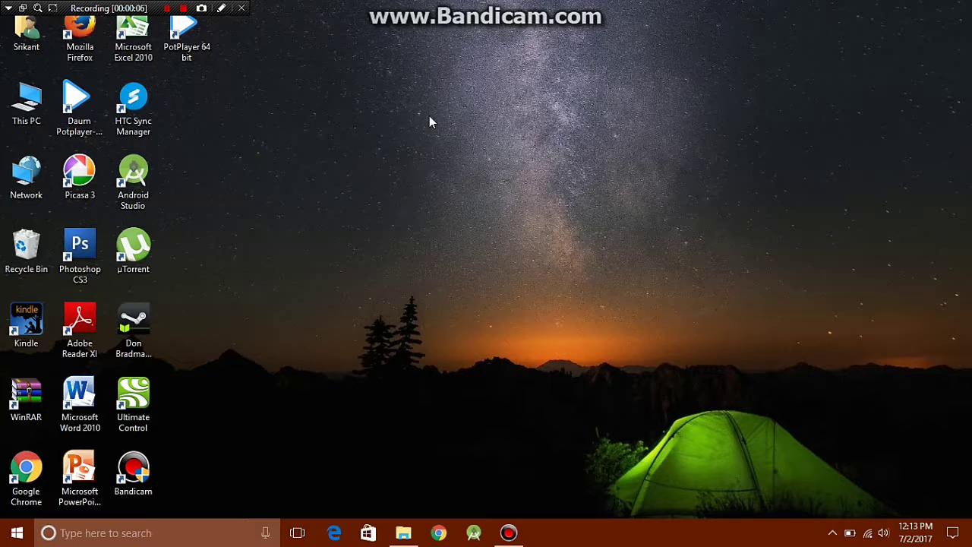
# Create a desktop folder named GodMode.{ED7BA470-8E54-465E-825C-99712043E01C} to turn it into the all-settings folder.
pyautogui.rightClick(338, 186)
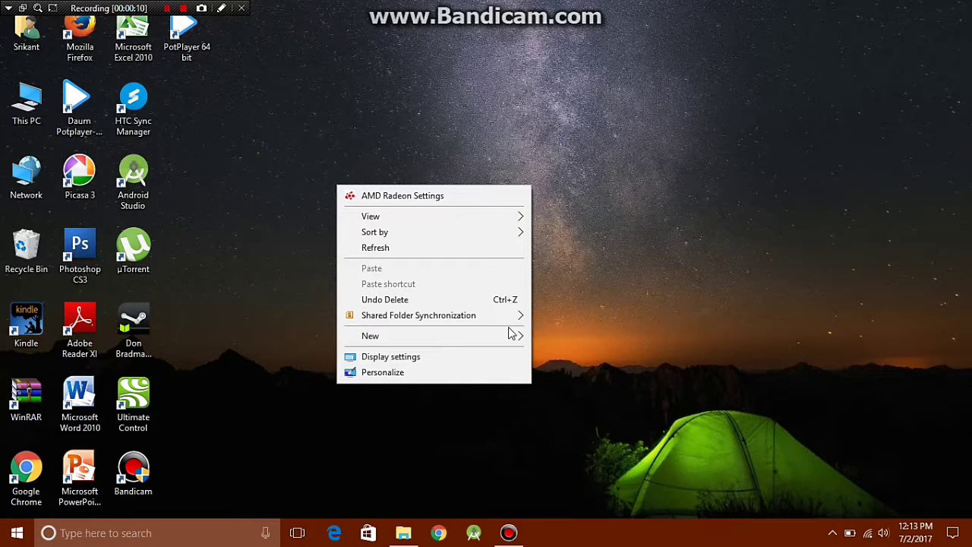
pyautogui.click(538, 338)
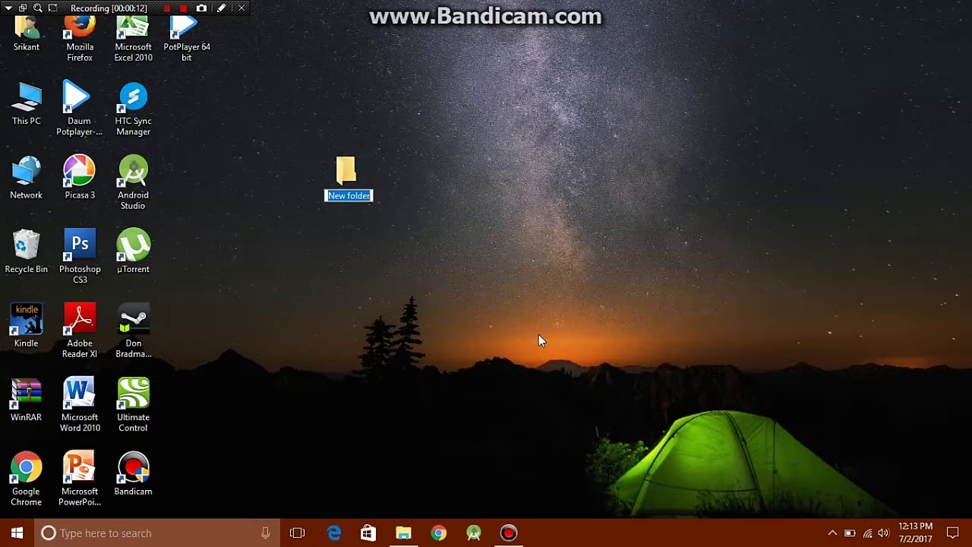
pyautogui.press('BackSpace')
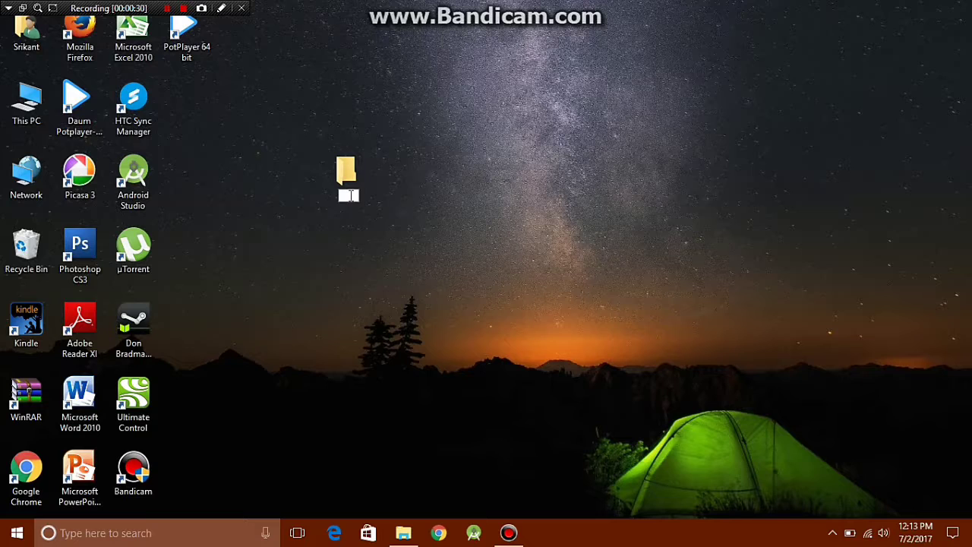
pyautogui.write('{ED7BA470-8E54-465E-825C-99712043E01C}')
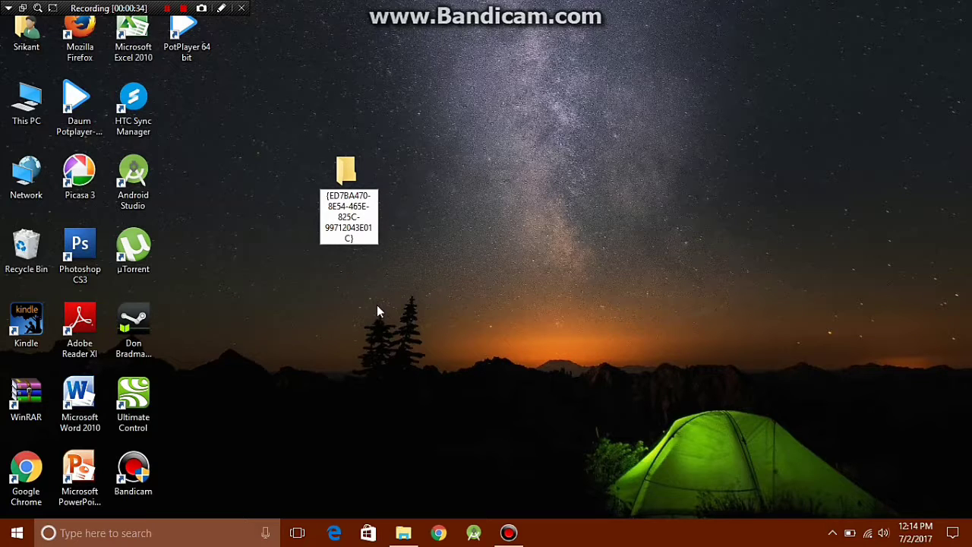
pyautogui.press('Return')
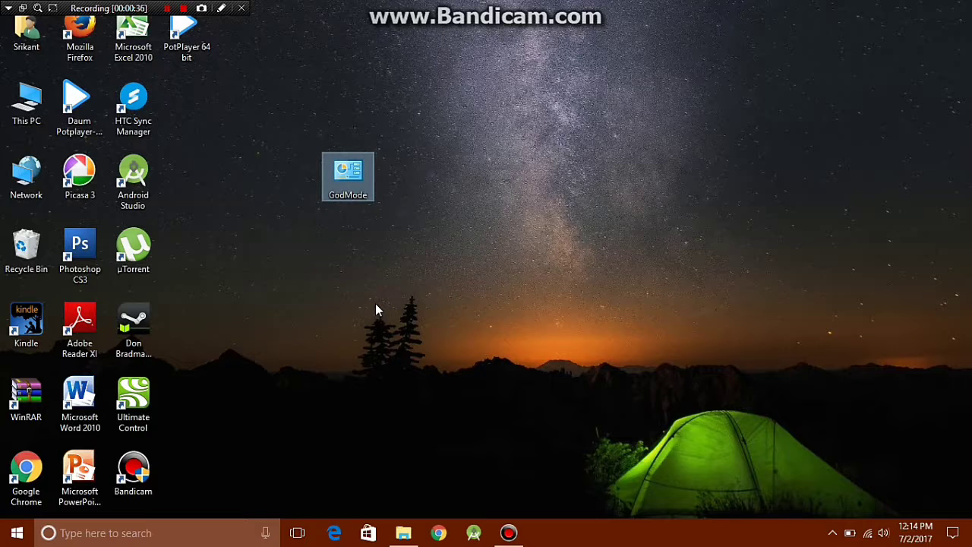
pyautogui.click(348, 257)
# Open the GodMode folder, scroll through its settings list, and close the window.
pyautogui.doubleClick(348, 173)
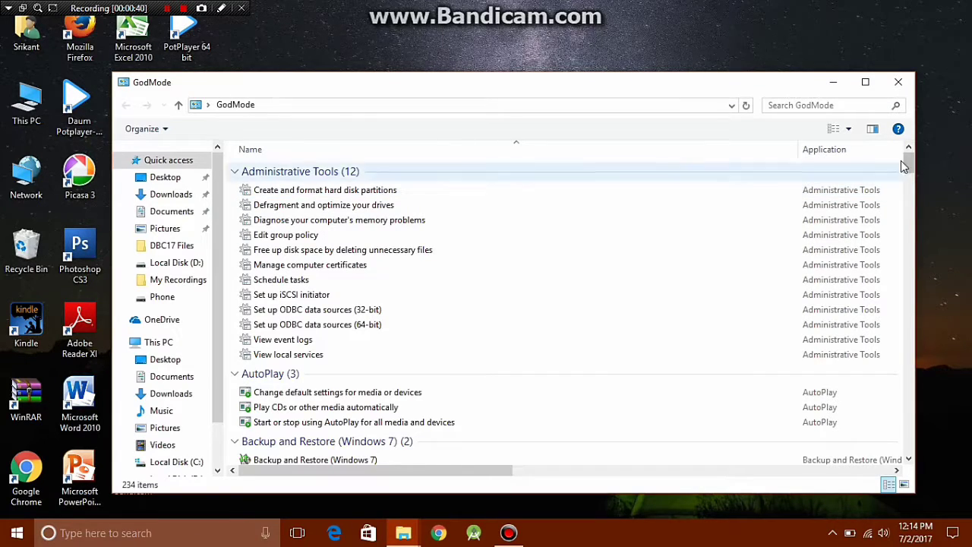
pyautogui.moveTo(910, 173); pyautogui.dragTo(915, 116)
pyautogui.click(897, 83)
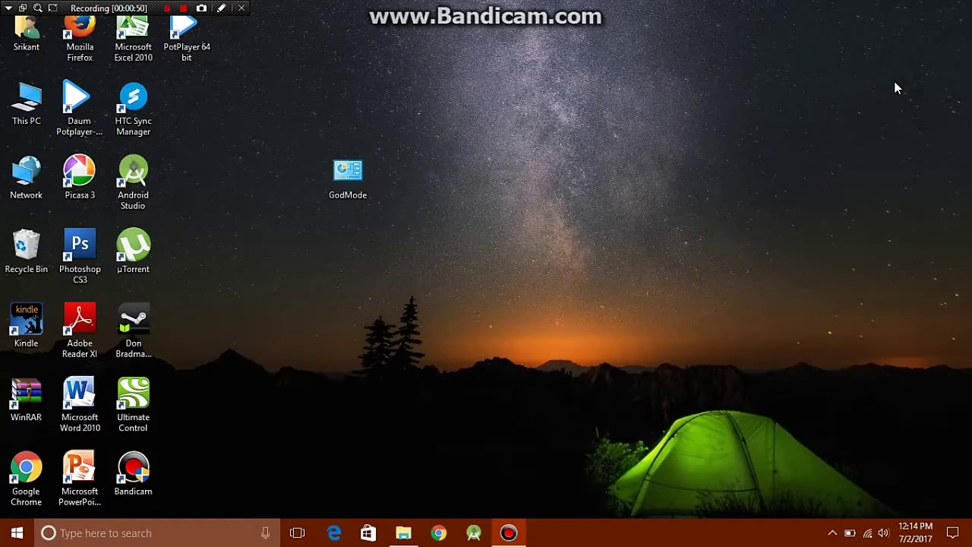
# Rename the GodMode folder to 'Control Panel'.
pyautogui.rightClick(348, 191)
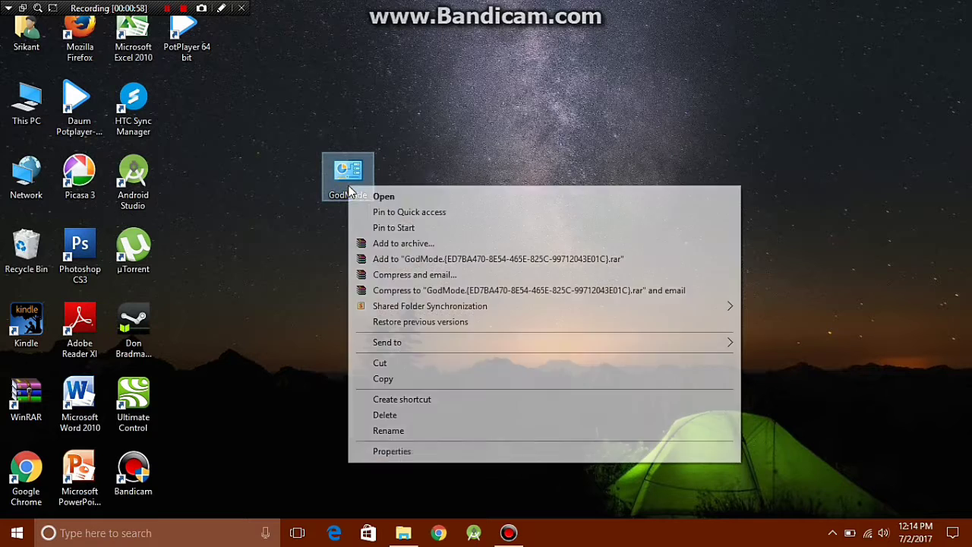
pyautogui.click(441, 430)
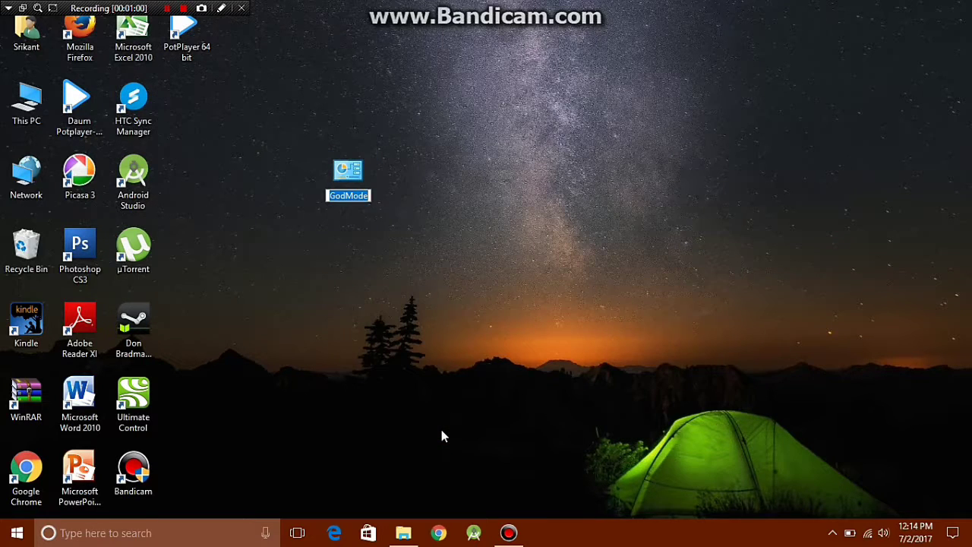
pyautogui.write('Cont')
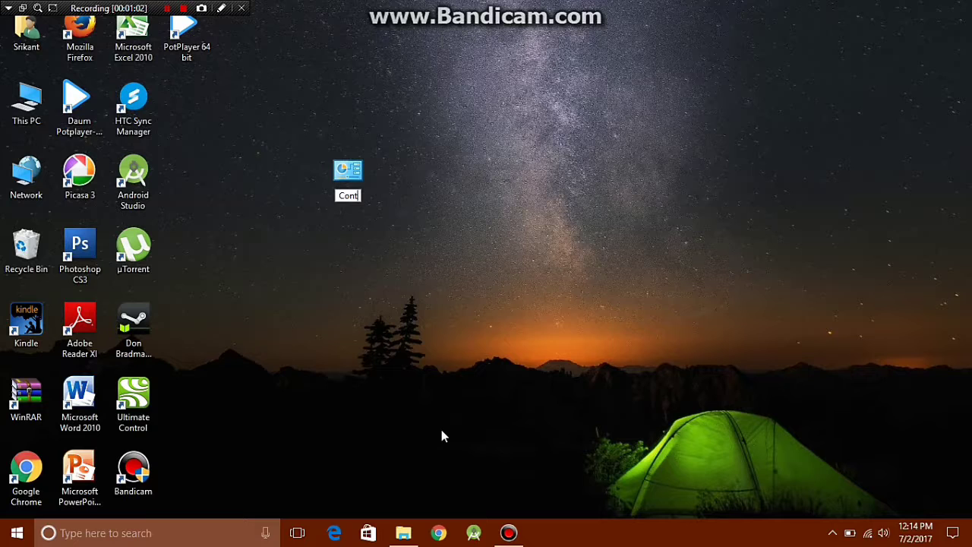
pyautogui.write('rol Panel')
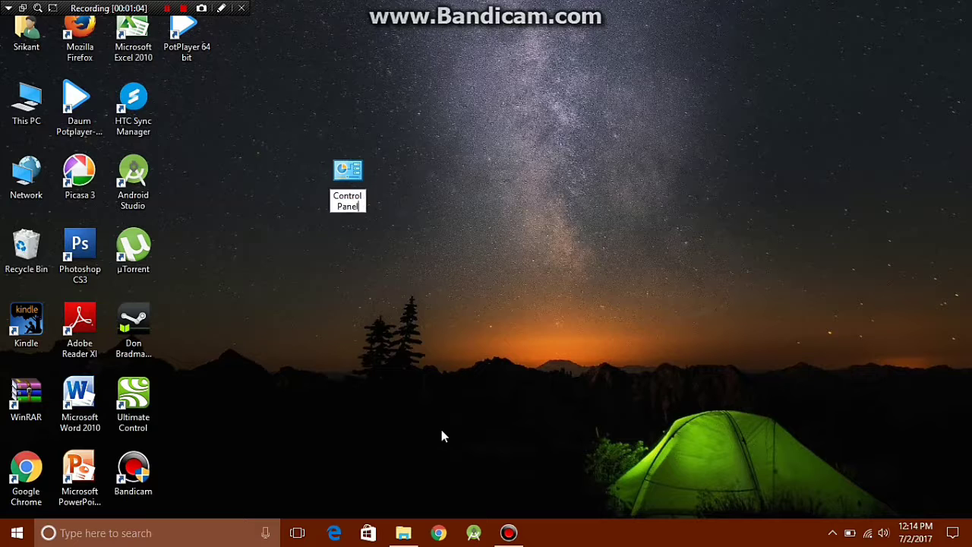
pyautogui.press('Return')
pyautogui.click(419, 273)
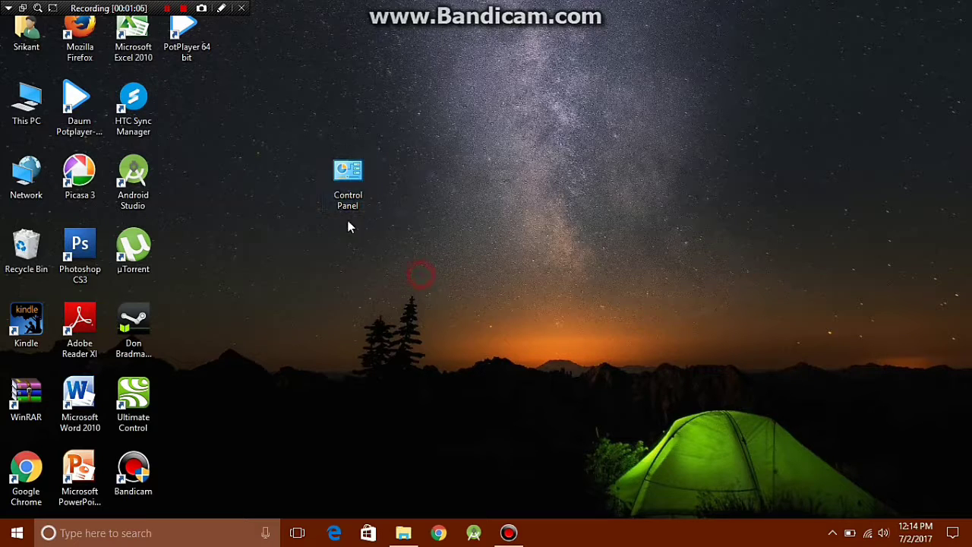
# Open the Control Panel folder, scroll its settings list to confirm it works, and close it.
pyautogui.doubleClick(327, 185)
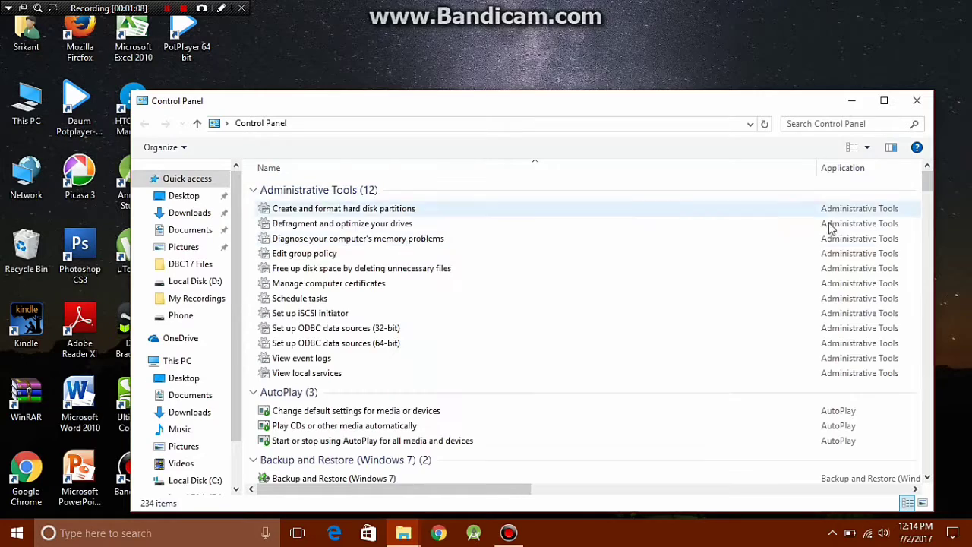
pyautogui.moveTo(927, 180); pyautogui.dragTo(927, 284)
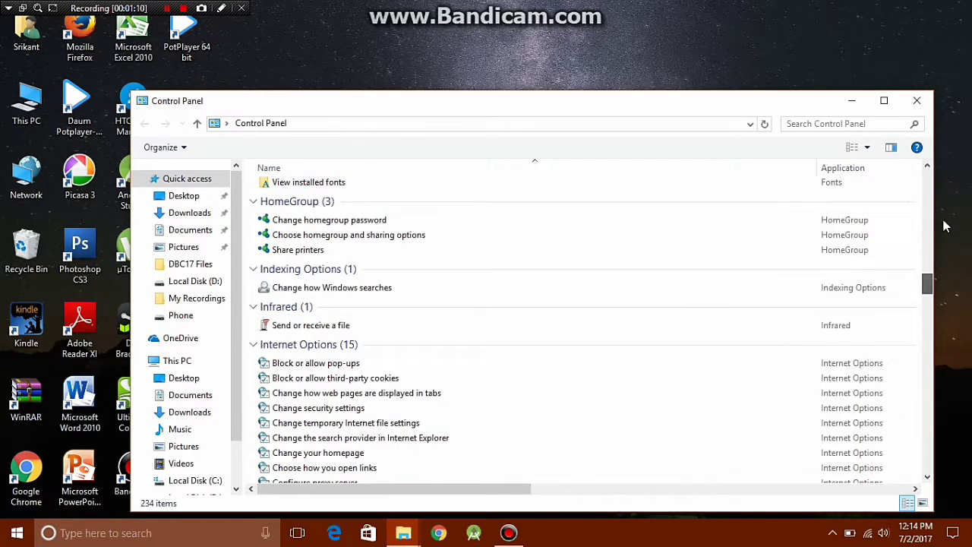
pyautogui.click(917, 101)
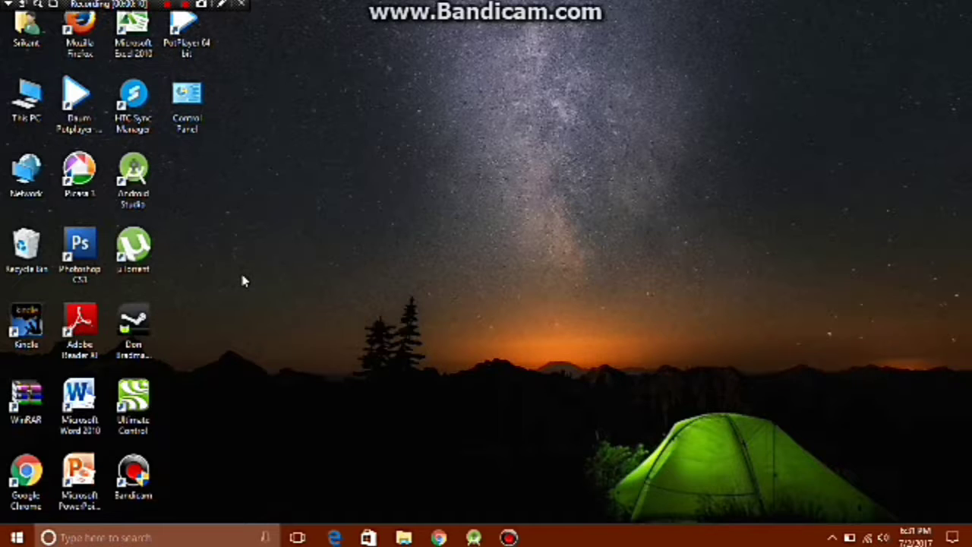
# Launch Command Prompt and run netsh wlan show profile for the saved network with key=clear.
pyautogui.press('super')
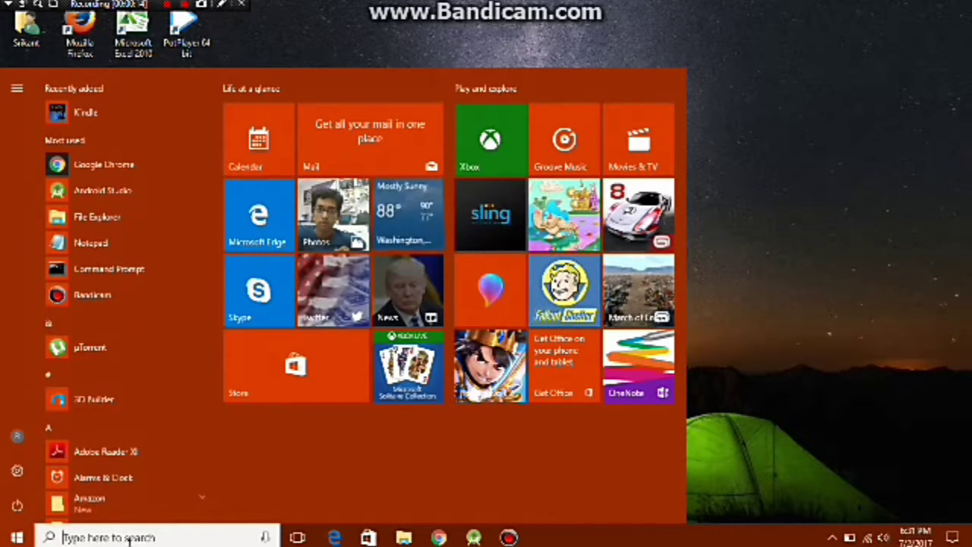
pyautogui.write('cmd')
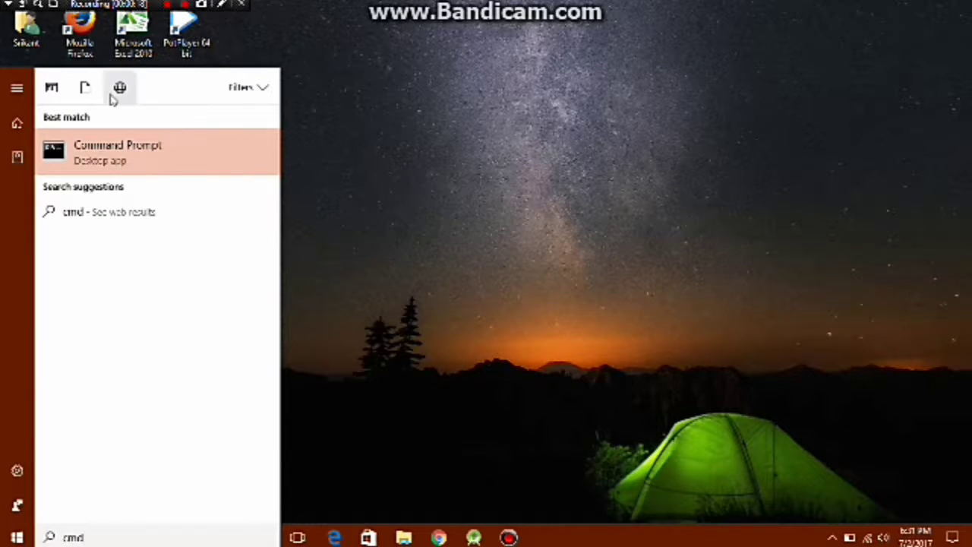
pyautogui.click(117, 161)
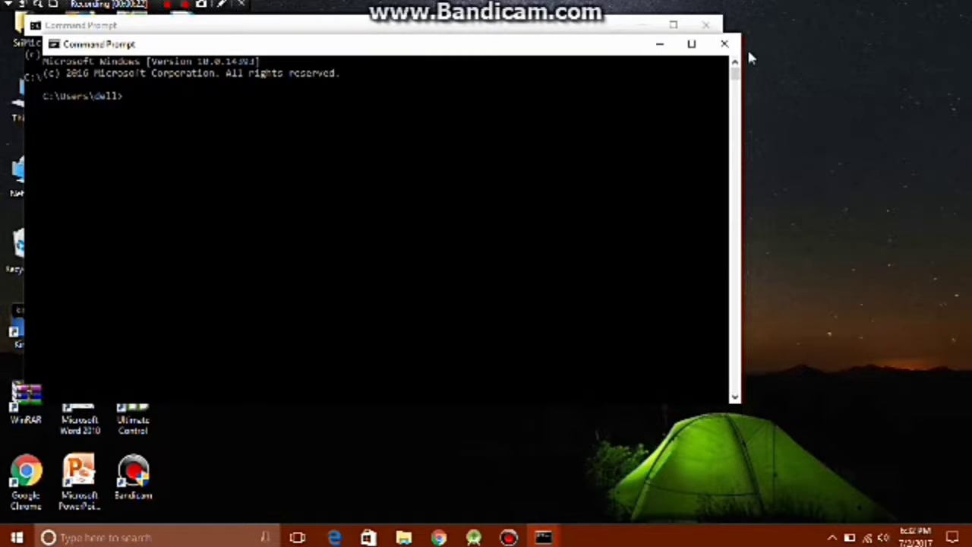
pyautogui.click(728, 44)
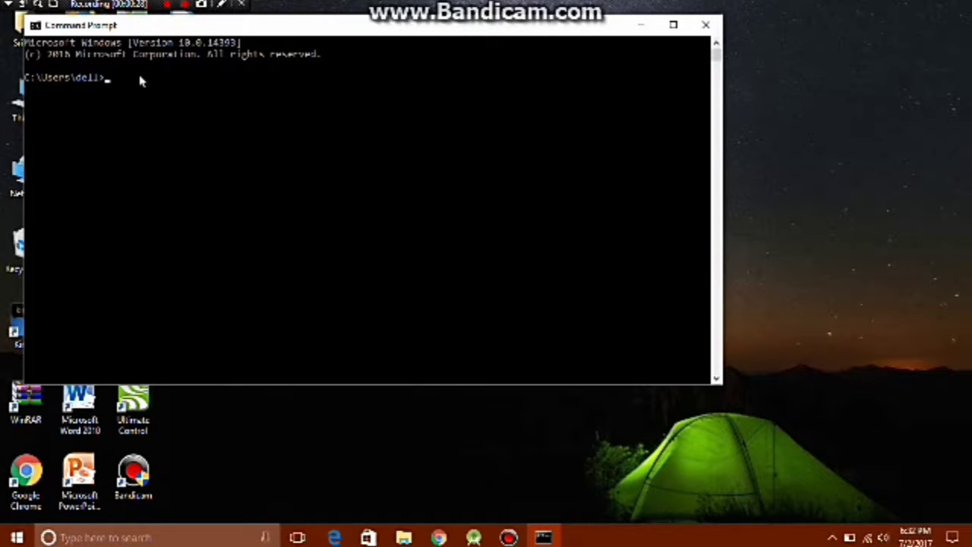
pyautogui.write('netsh wlan show pr')
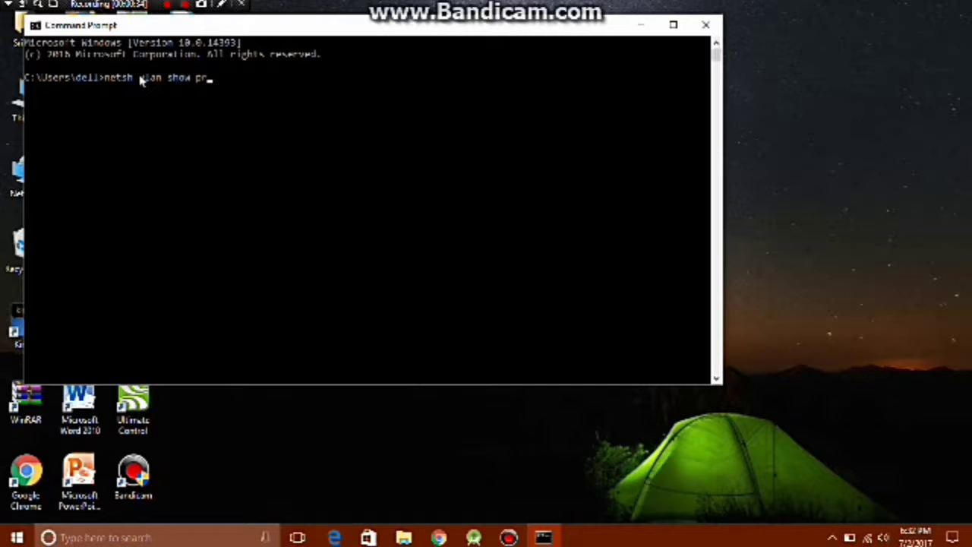
pyautogui.write('ofile name=')
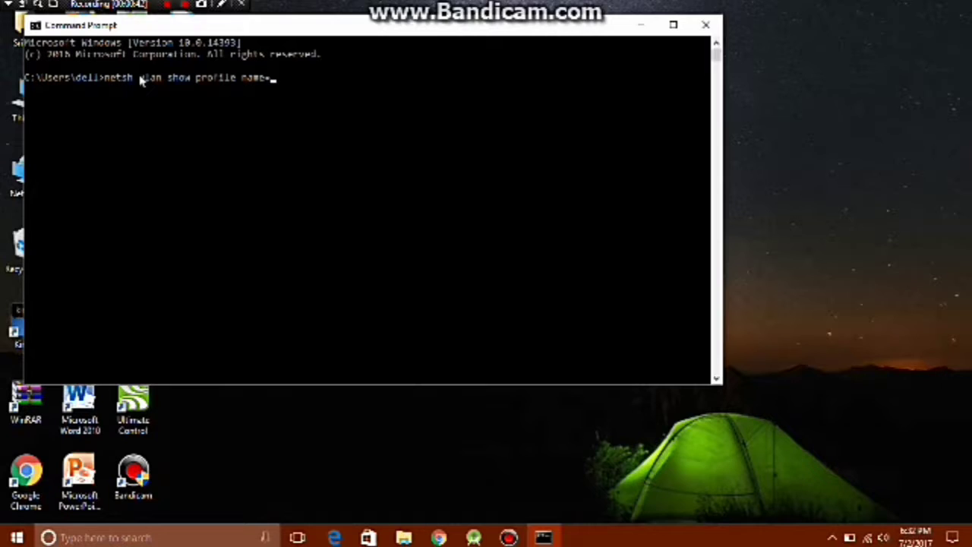
pyautogui.write('kvijayasree')
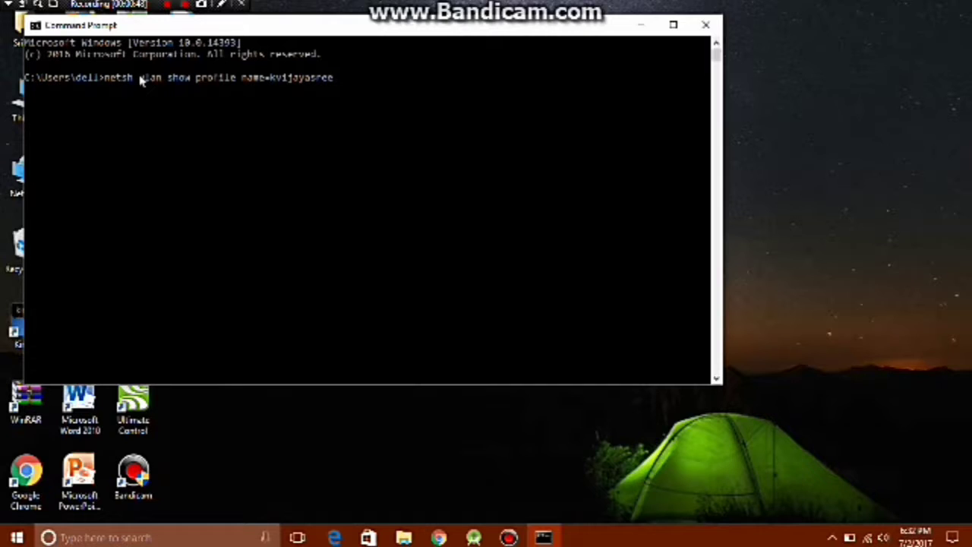
pyautogui.write(' key=clear')
pyautogui.press('Return')
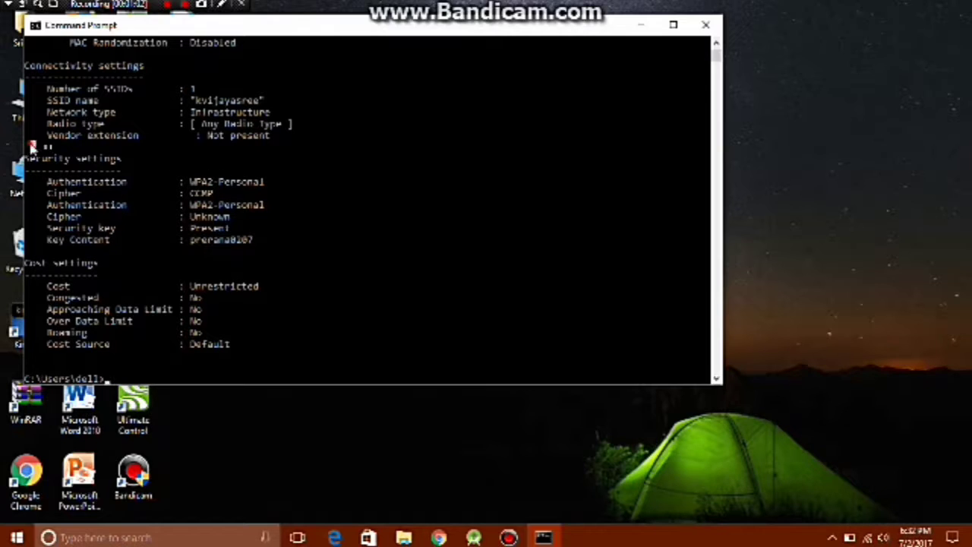
# Highlight the Wi-Fi security key value shown next to Key Content in the console output.
pyautogui.moveTo(34, 148); pyautogui.dragTo(53, 158)
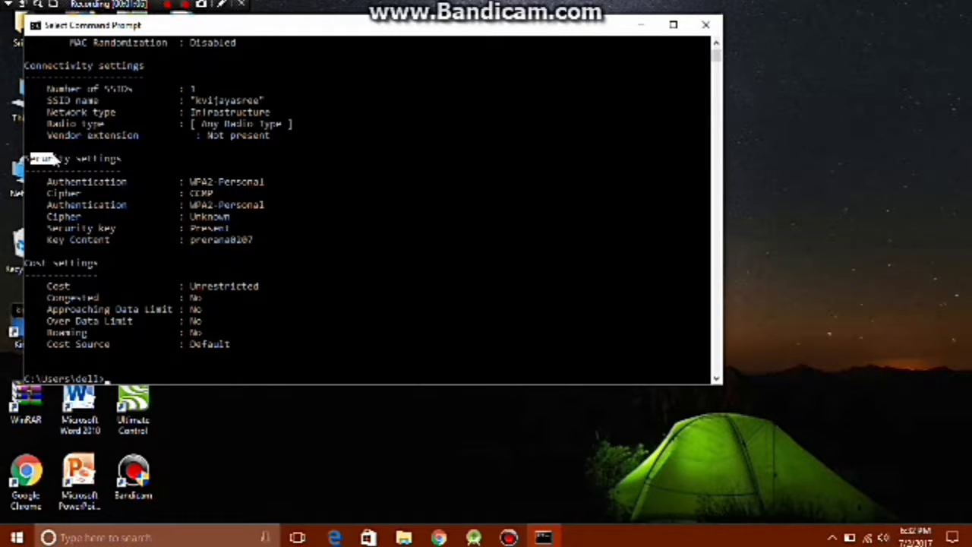
pyautogui.click(146, 159)
pyautogui.moveTo(45, 241); pyautogui.dragTo(106, 243)
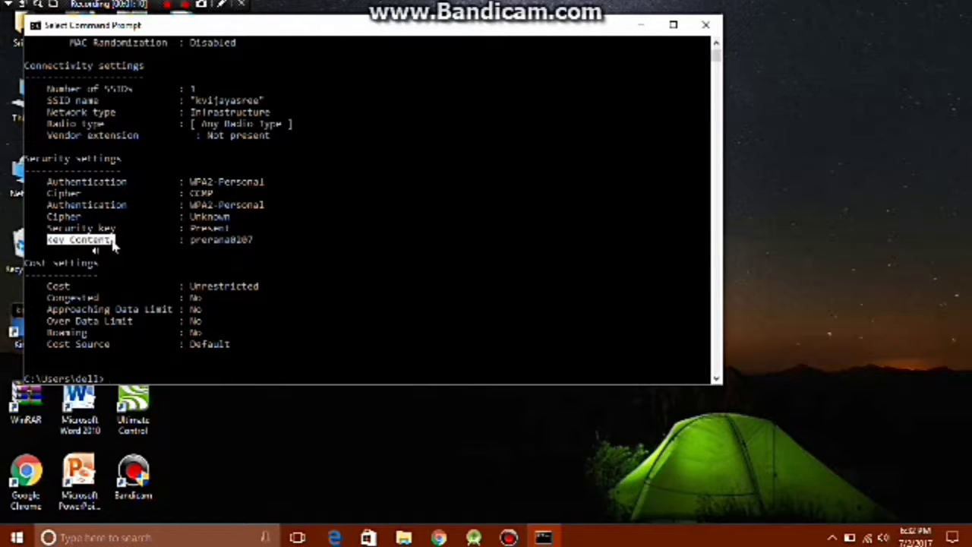
pyautogui.click(124, 240)
pyautogui.click(146, 240)
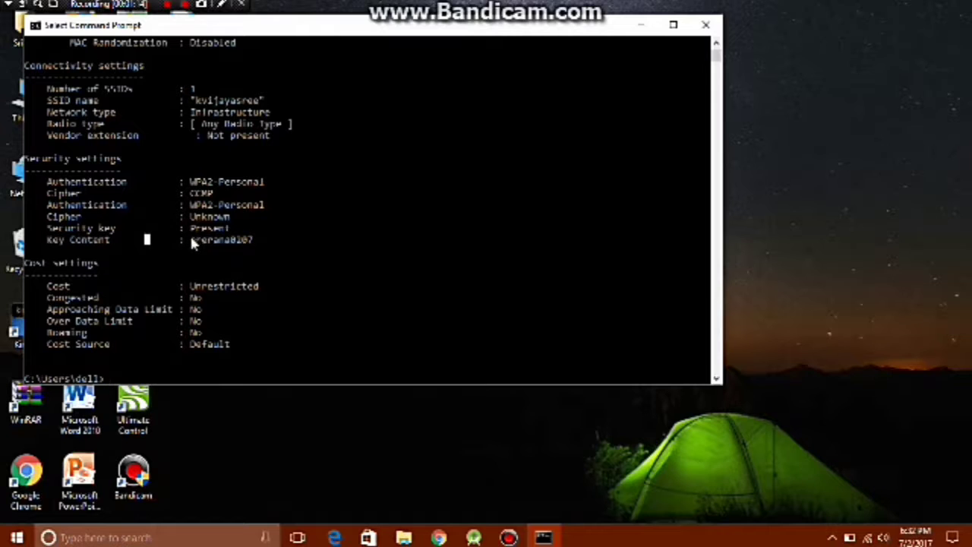
pyautogui.moveTo(186, 240); pyautogui.dragTo(232, 243)
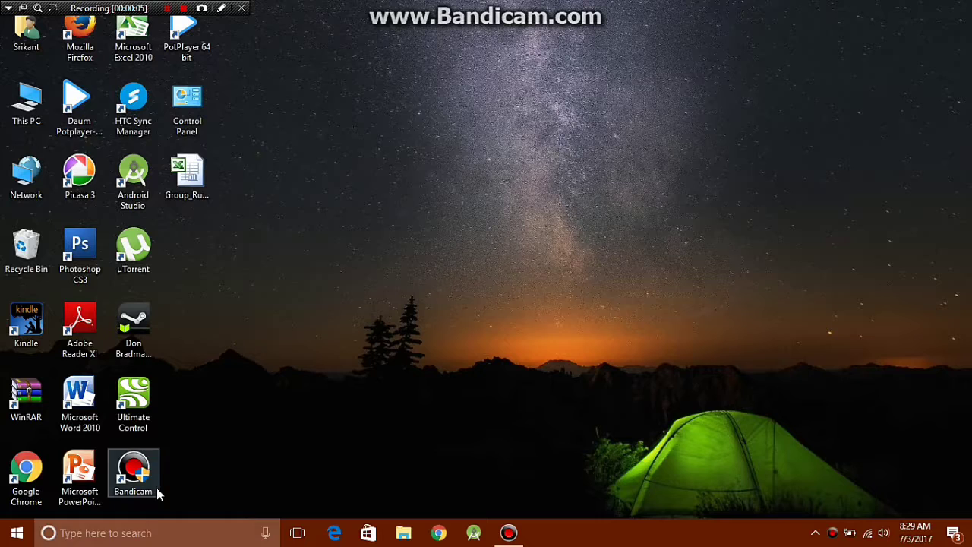
# Open a fresh Command Prompt from search, closing the duplicate window and repositioning the remaining one.
pyautogui.click(157, 534)
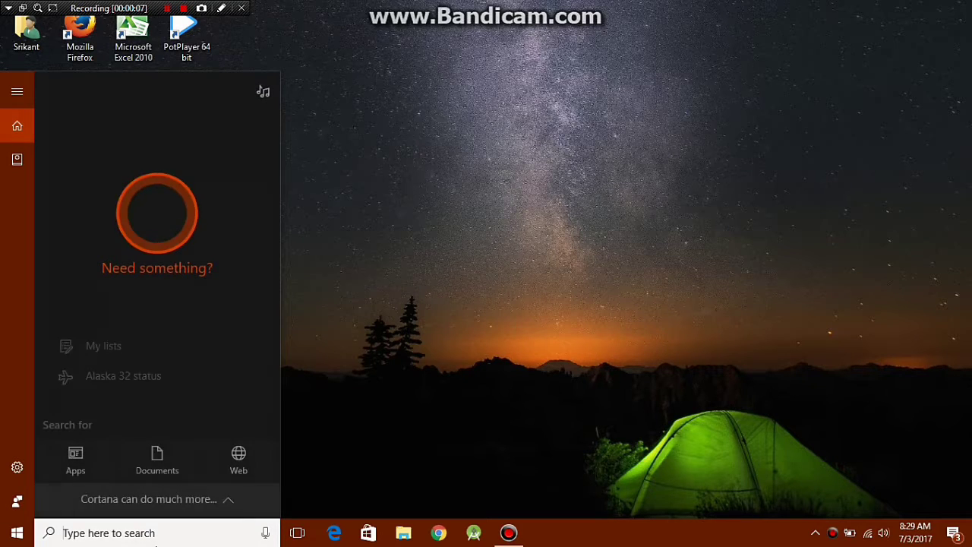
pyautogui.write('cmd')
pyautogui.doubleClick(210, 149)
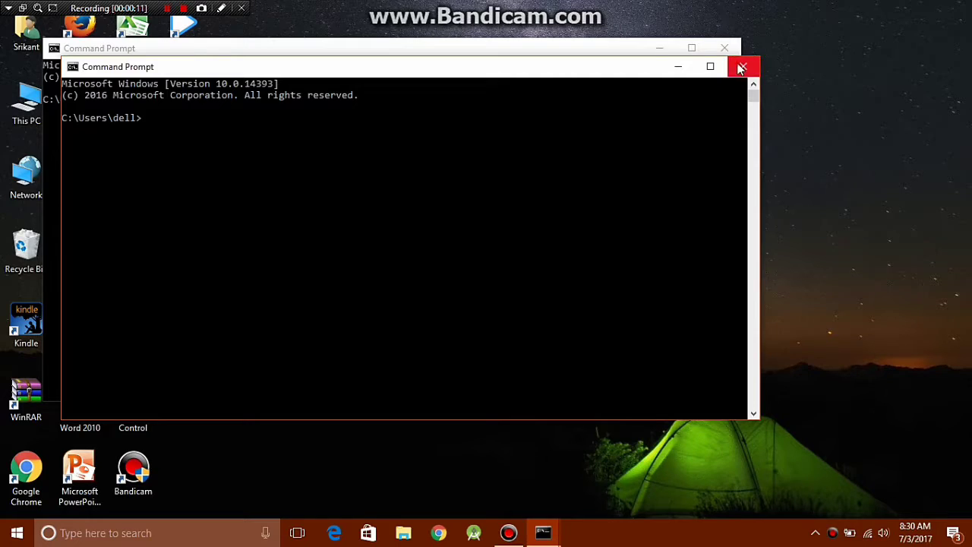
pyautogui.click(743, 66)
pyautogui.moveTo(586, 53); pyautogui.dragTo(691, 74)
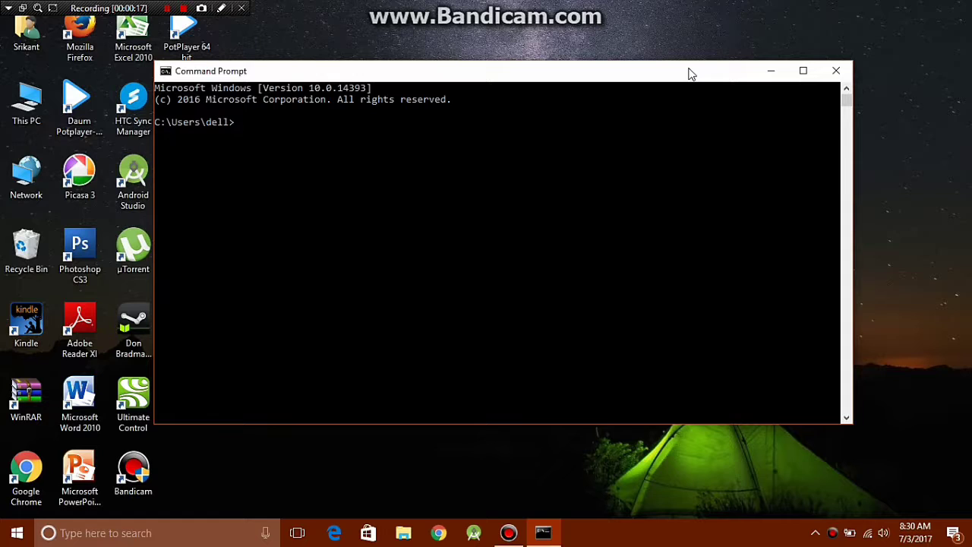
# Switch to drive D: and create the aux folder with md aux\.
pyautogui.write('d:')
pyautogui.press('Return')
pyautogui.write('md aux\\')
pyautogui.press('Return')
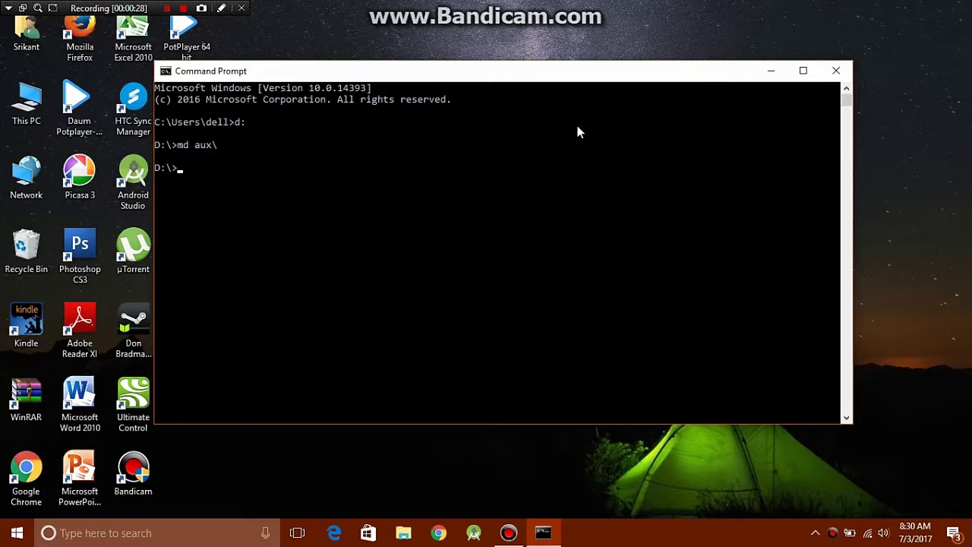
# Open Local Disk (D:) and attempt to delete the aux folder, which fails with Item Not Found.
pyautogui.click(397, 539)
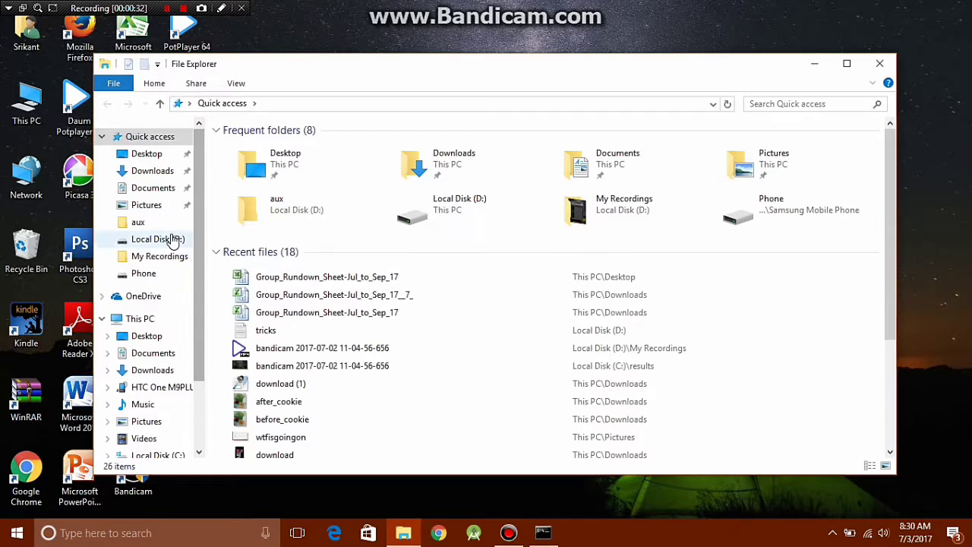
pyautogui.click(170, 238)
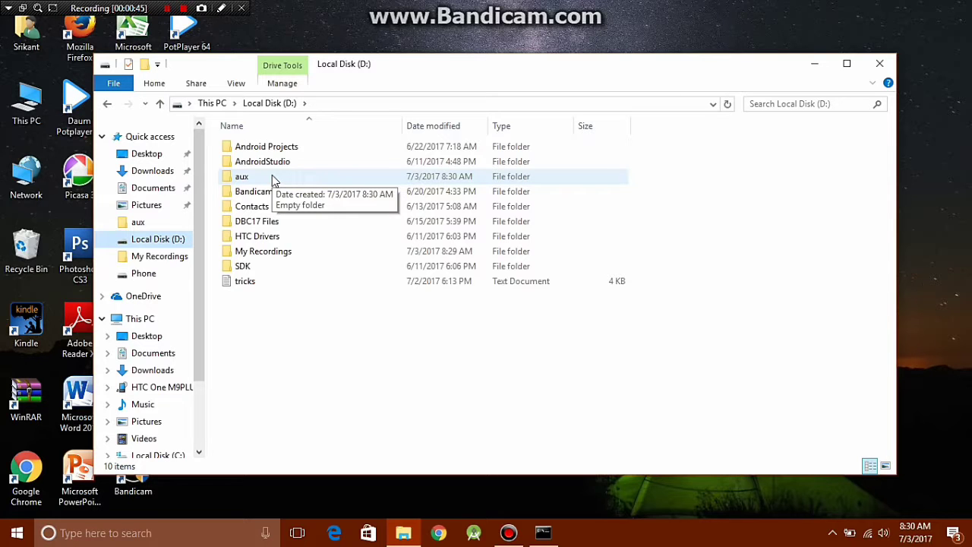
pyautogui.rightClick(273, 180)
pyautogui.click(255, 176)
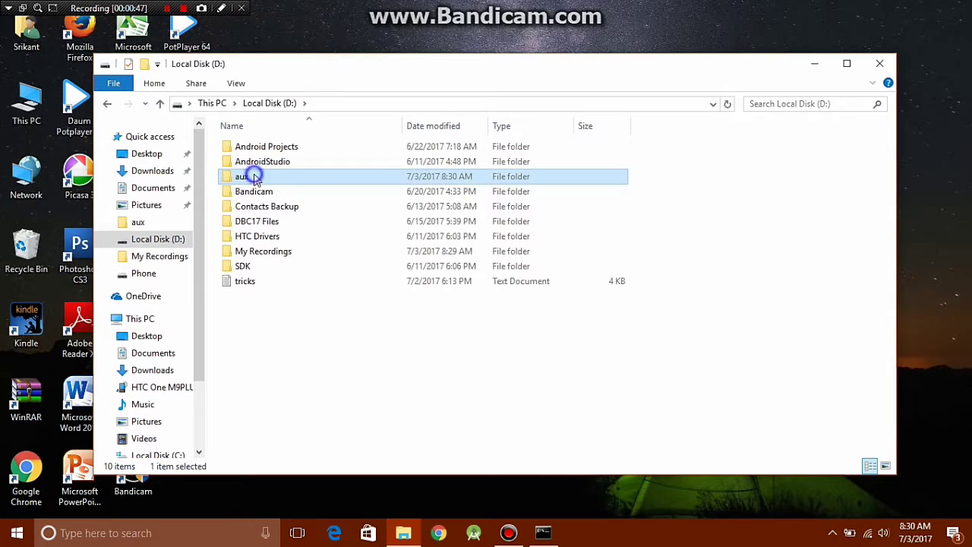
pyautogui.rightClick(254, 176)
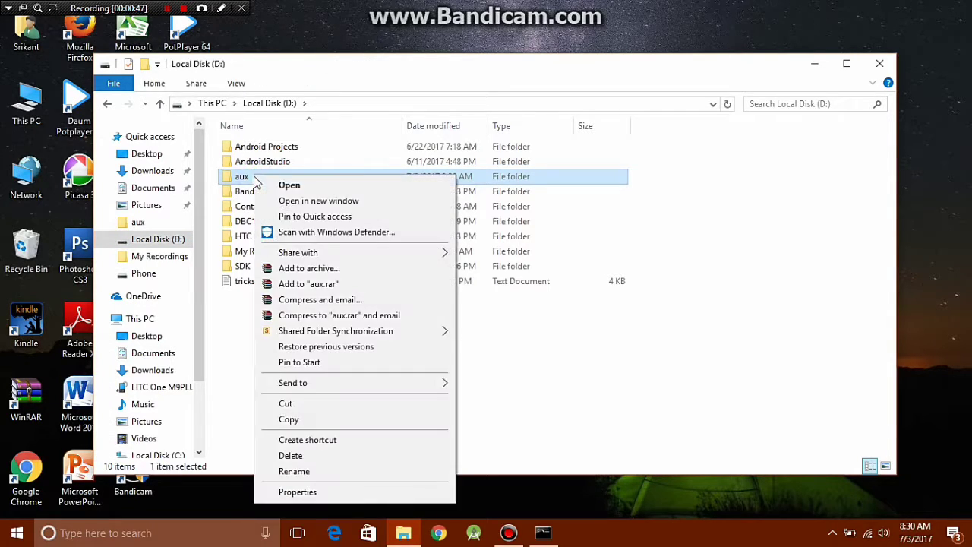
pyautogui.click(315, 456)
pyautogui.click(523, 192)
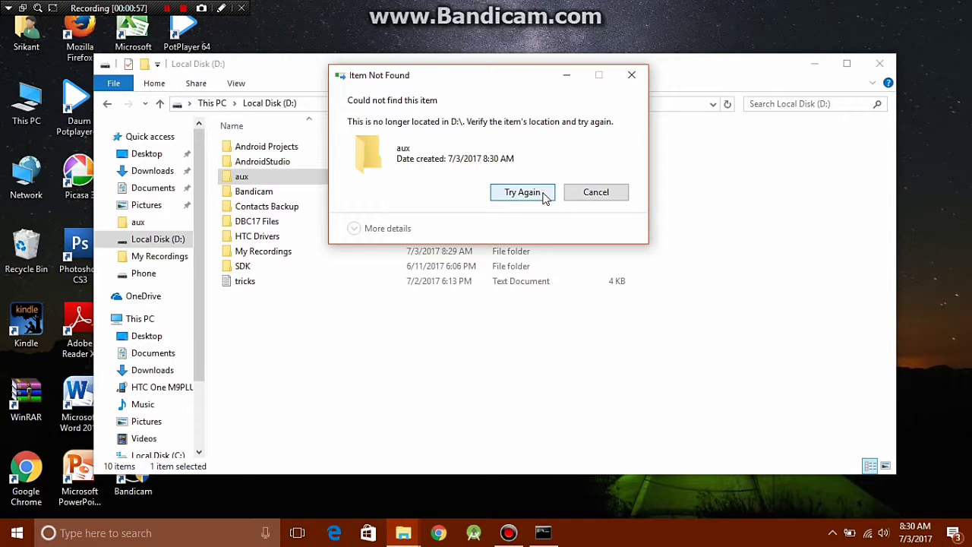
pyautogui.click(585, 196)
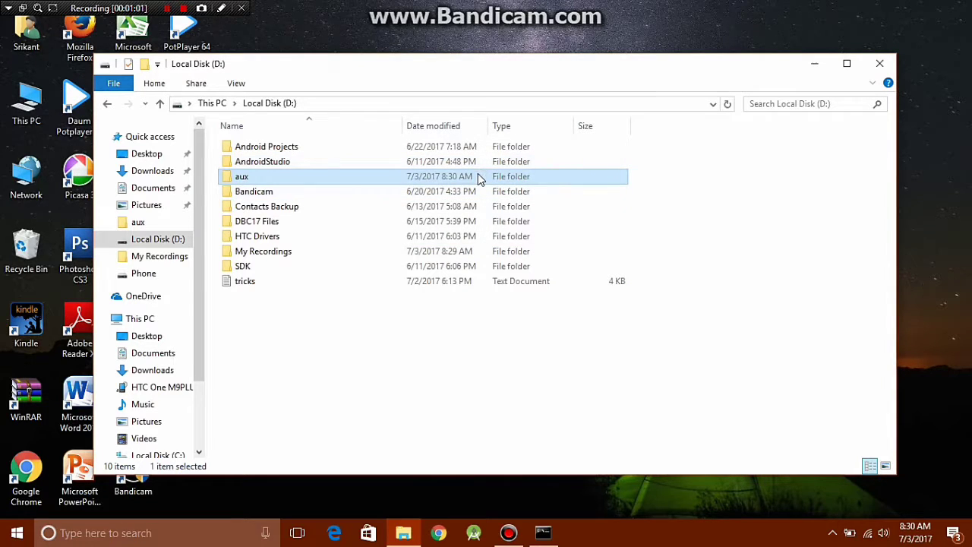
# Attempt to rename aux to aux1, which fails, so the folder stays aux.
pyautogui.rightClick(367, 174)
pyautogui.click(412, 469)
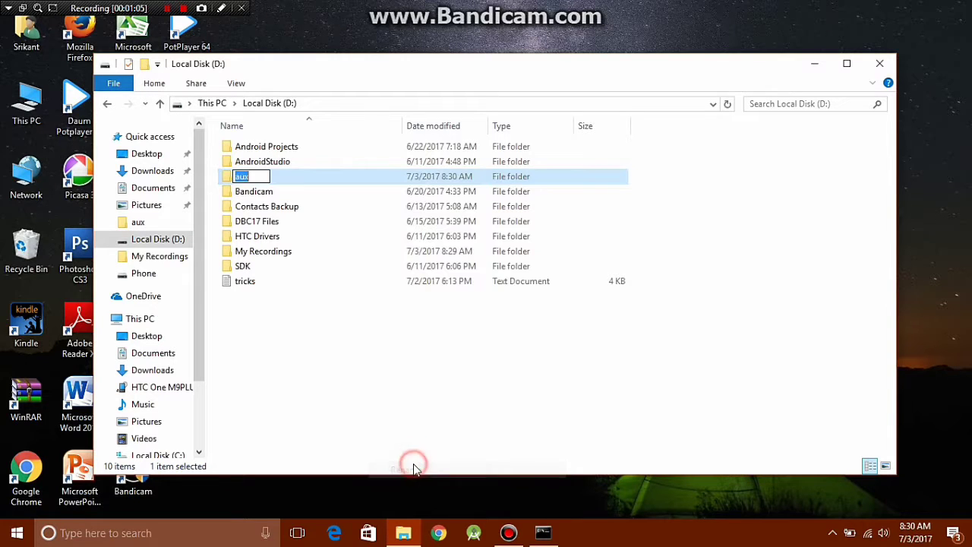
pyautogui.press('End')
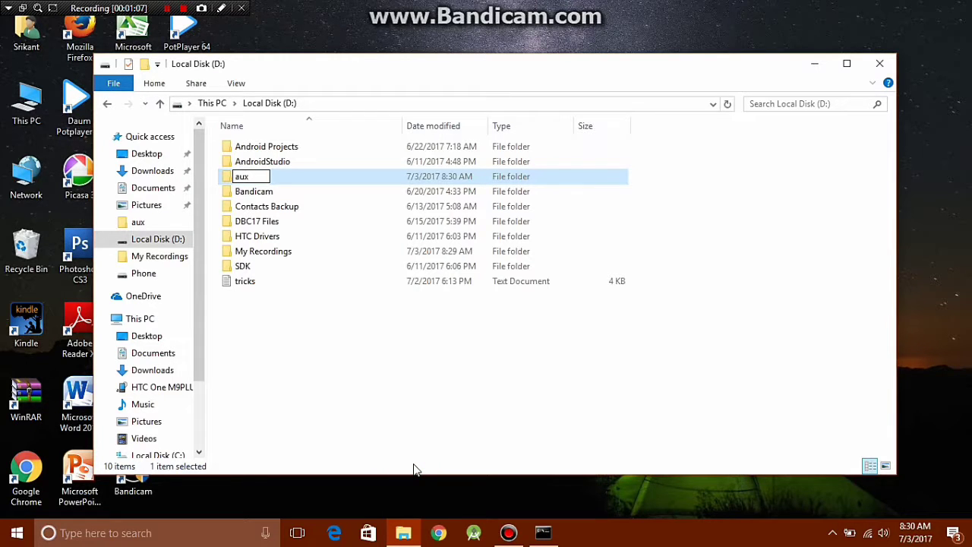
pyautogui.write('1')
pyautogui.press('Return')
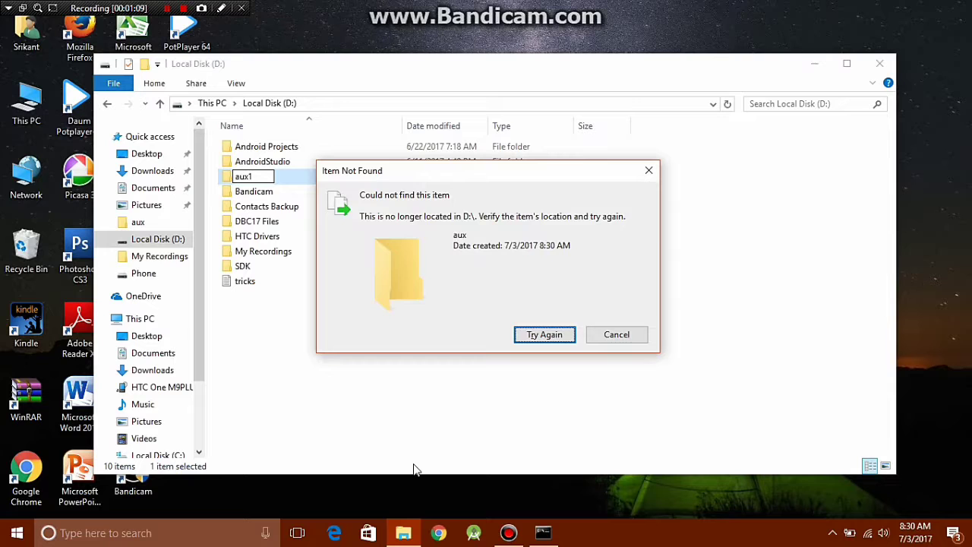
pyautogui.click(544, 335)
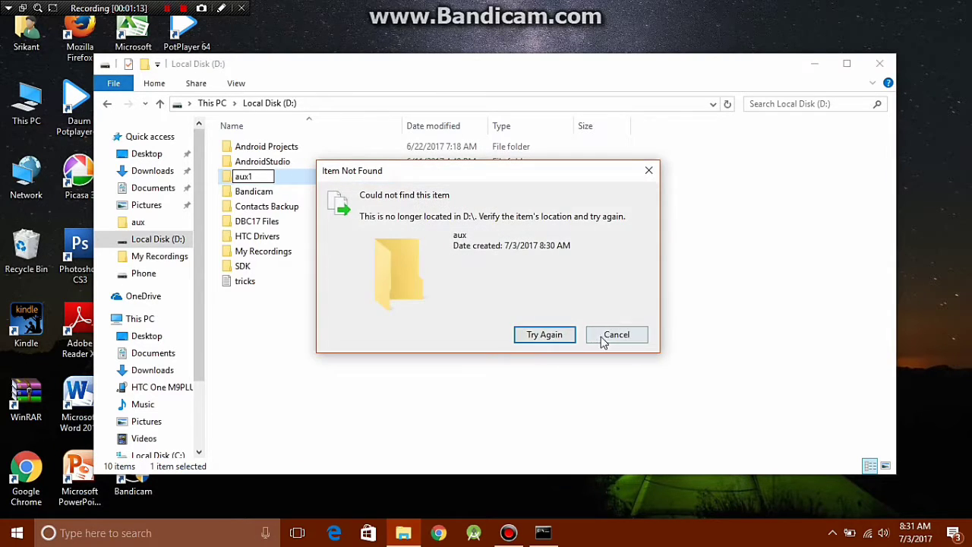
pyautogui.click(601, 339)
pyautogui.click(498, 434)
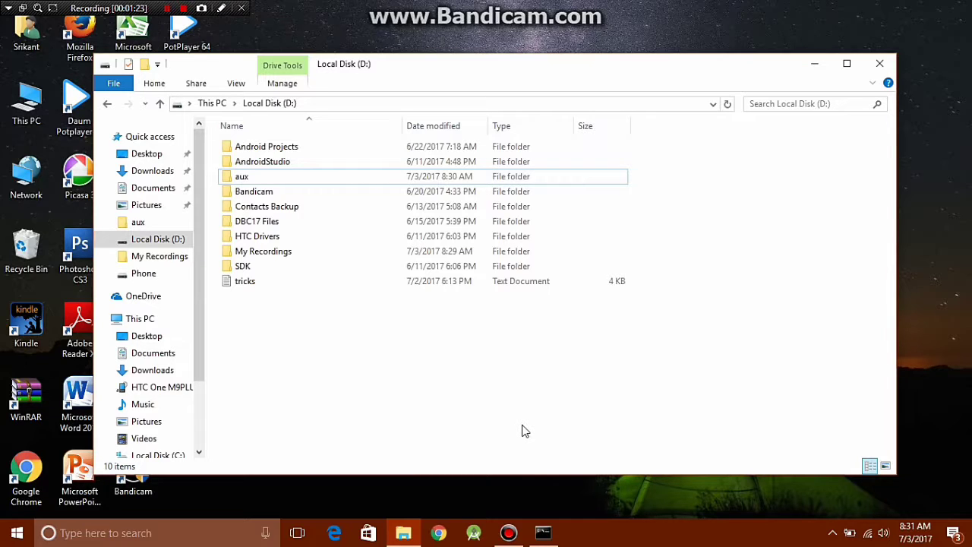
# Remove the aux folder with rd aux\ and return to the D: drive listing.
pyautogui.click(542, 533)
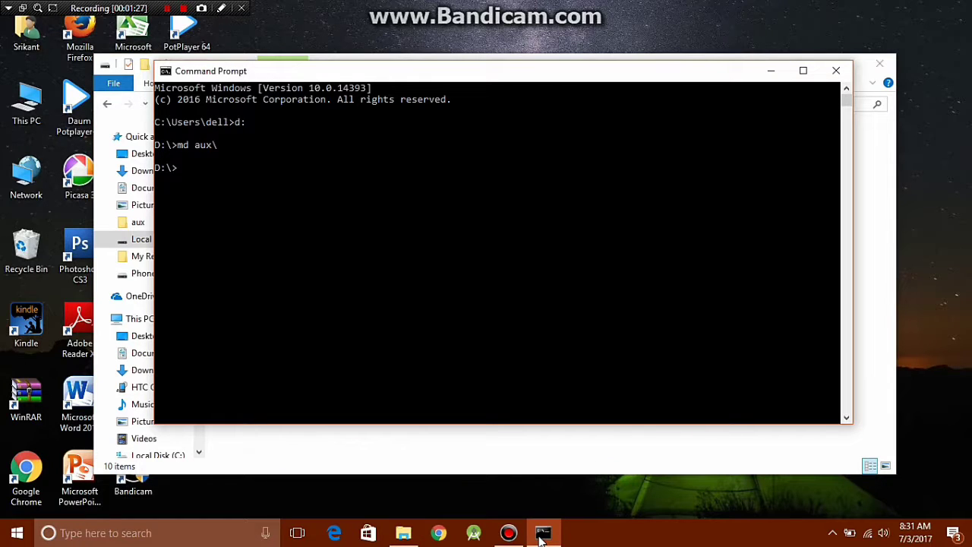
pyautogui.write('rd aux\\')
pyautogui.press('Return')
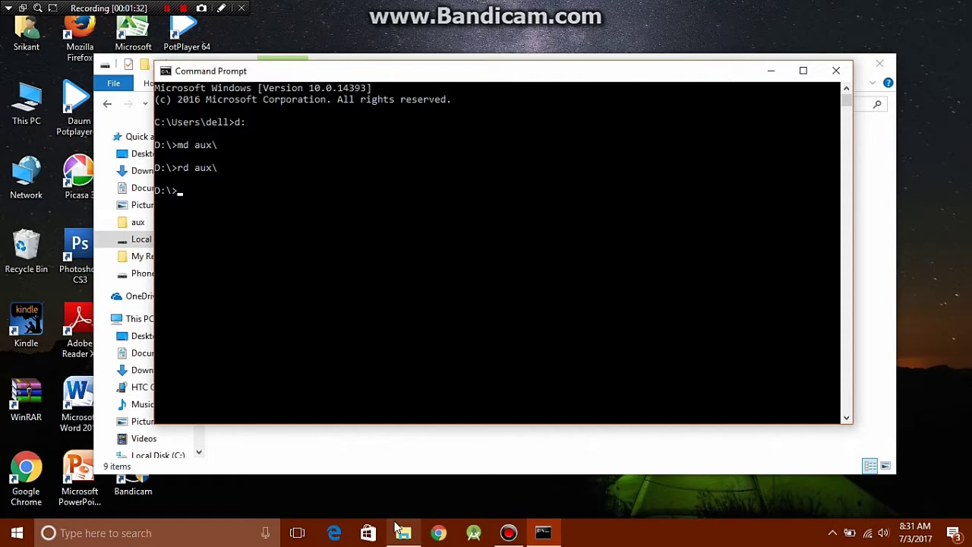
pyautogui.click(403, 533)
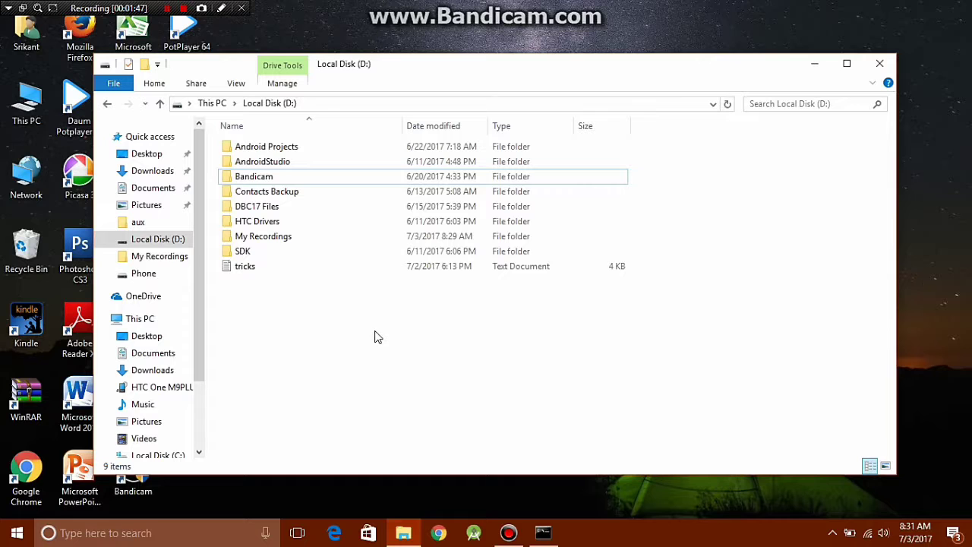
# Try naming a new D: folder 'aux', accept the invalid name error leaving 'New folder', and minimize Explorer.
pyautogui.rightClick(353, 315)
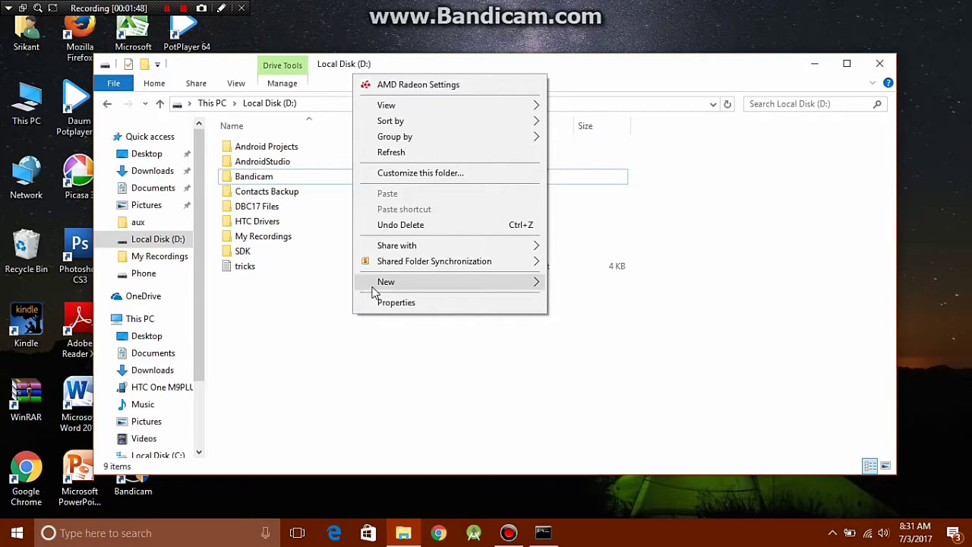
pyautogui.moveTo(387, 288)
pyautogui.click(560, 283)
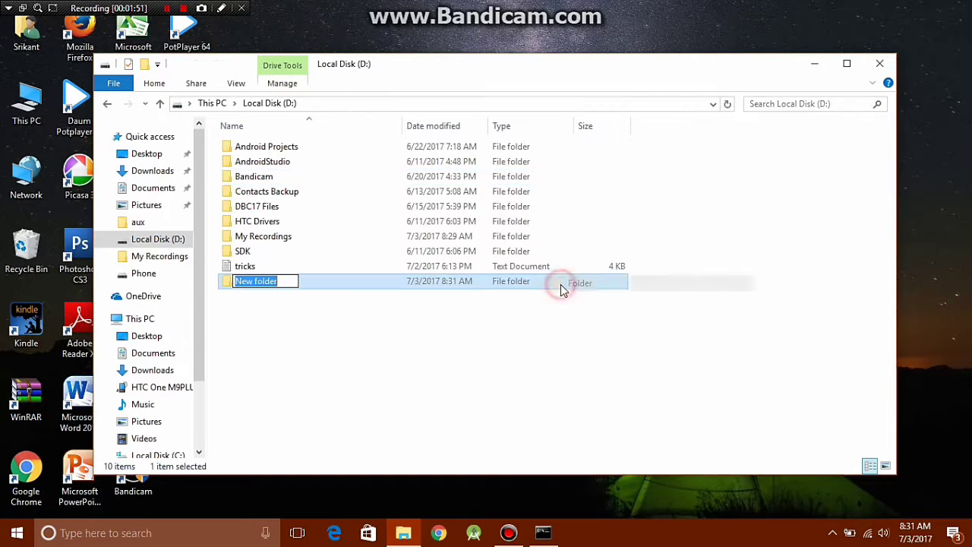
pyautogui.press('BackSpace')
pyautogui.write('a')
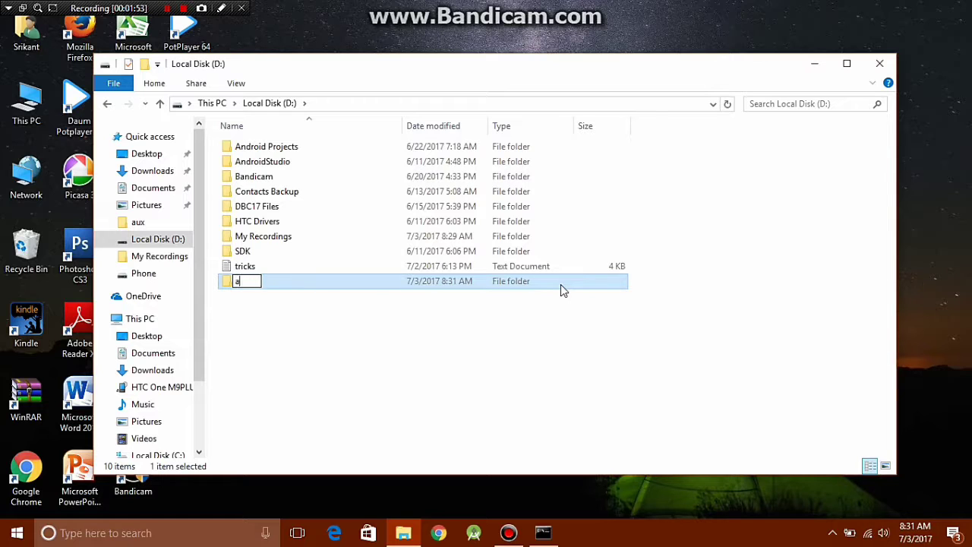
pyautogui.write('ux')
pyautogui.press('Return')
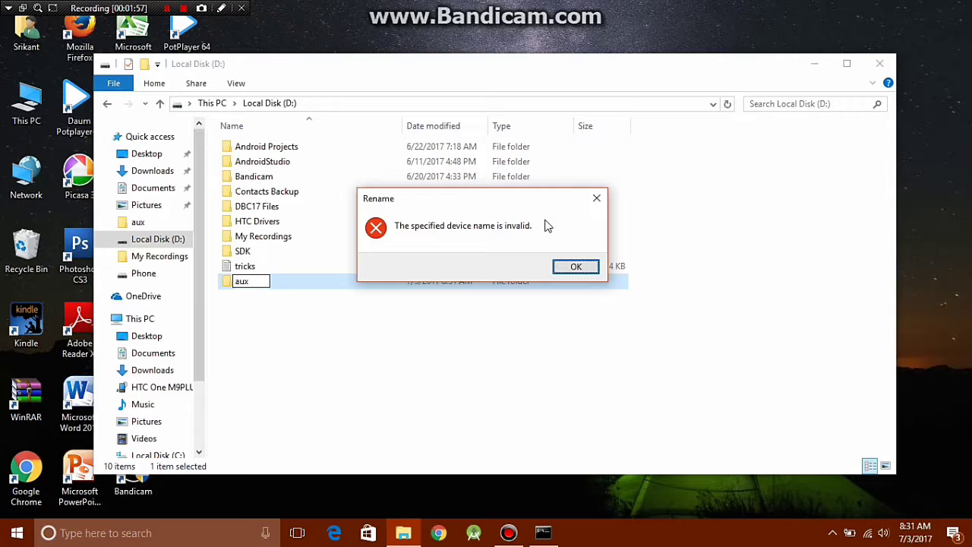
pyautogui.click(577, 266)
pyautogui.click(529, 285)
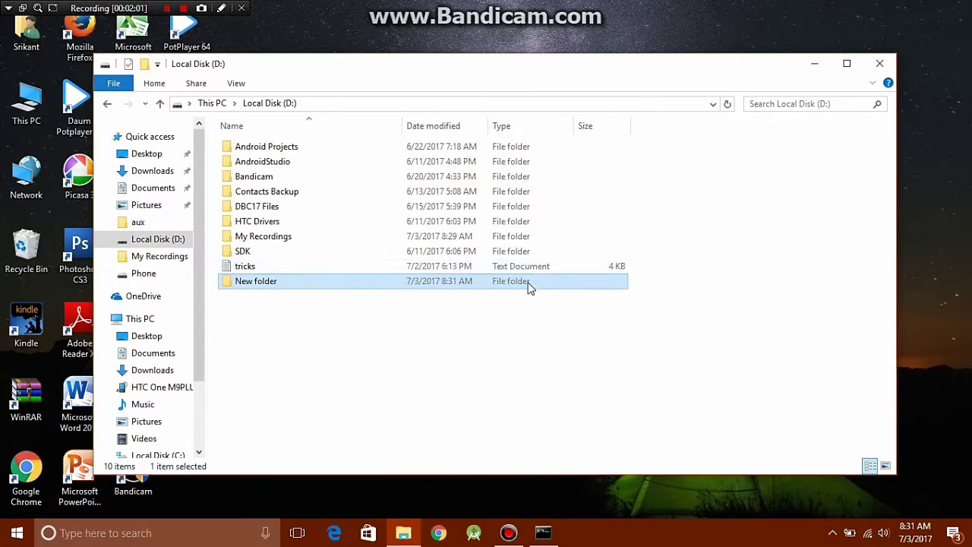
pyautogui.click(814, 65)
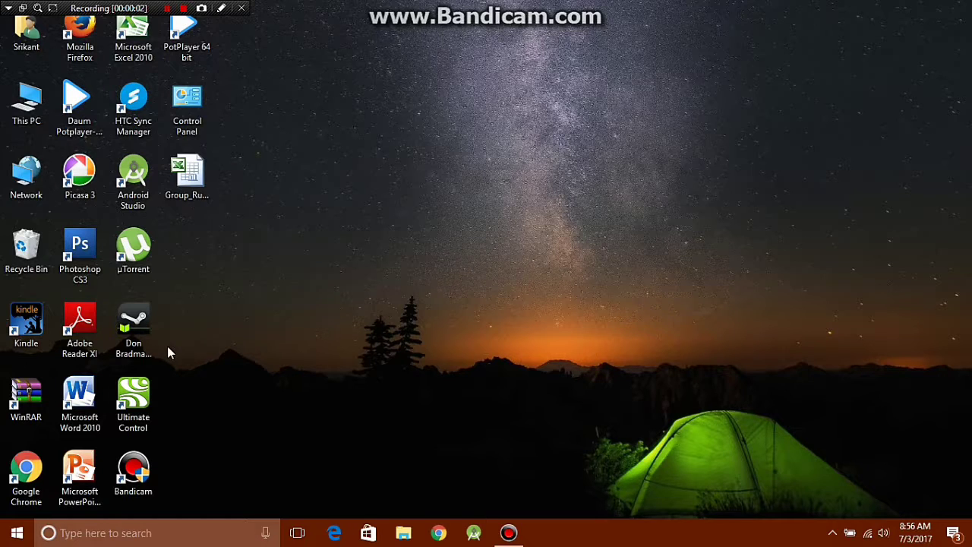
# Open Word 2010 and enter =rand() to generate three paragraphs of sample text.
pyautogui.doubleClick(68, 408)
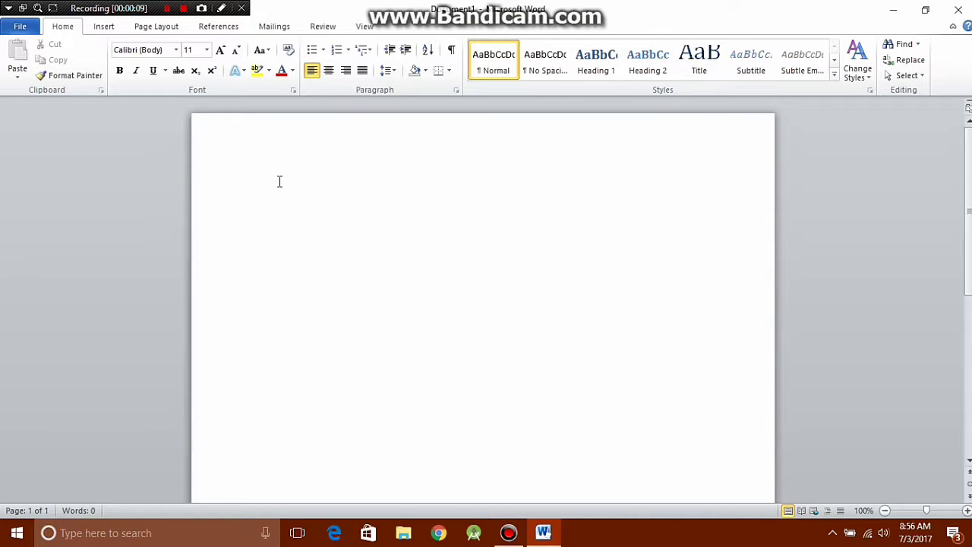
pyautogui.write('=rand()')
pyautogui.press('Return')
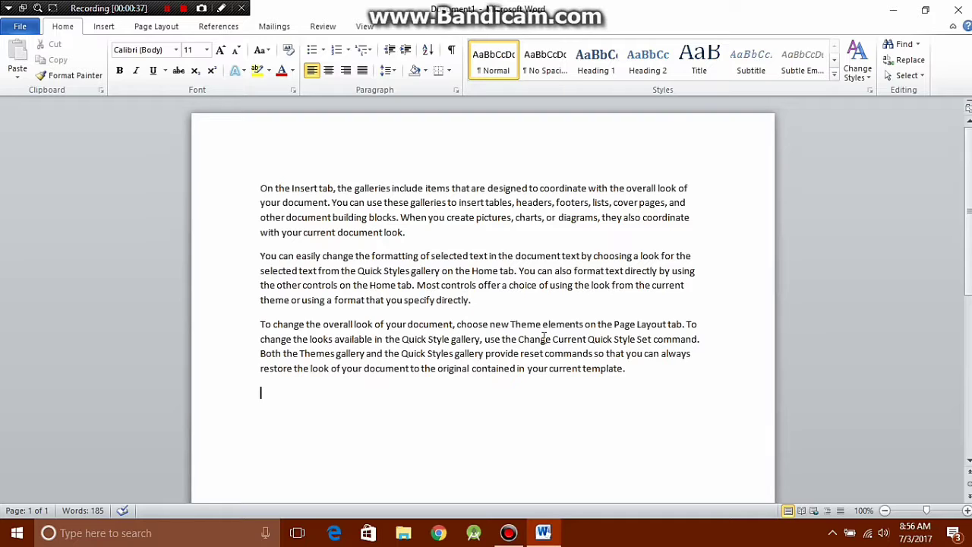
# Undo the previous sample text and change the formula to =rand(2, 3).
pyautogui.hotkey('ctrl', 'z')
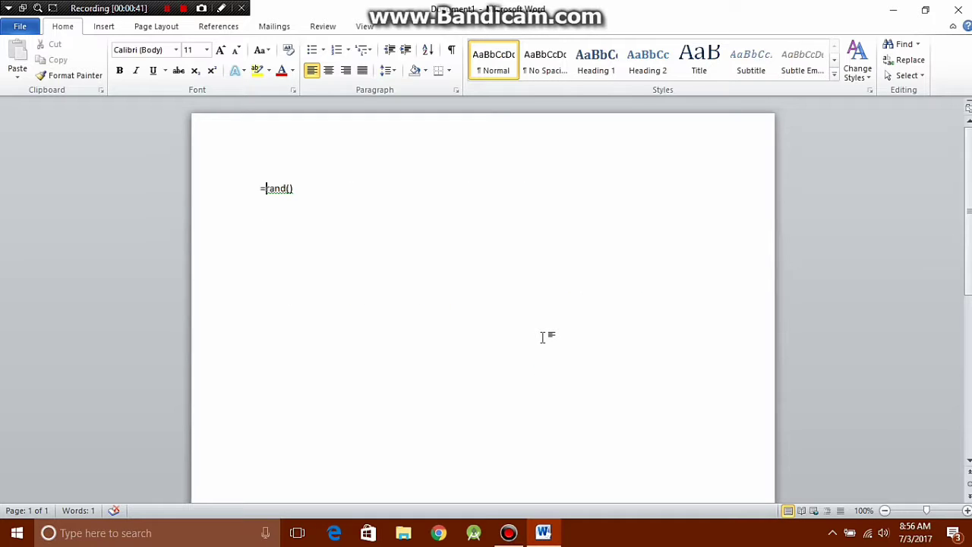
pyautogui.press('Right')
pyautogui.press('Right')
pyautogui.press('Right')
pyautogui.press('Right')
pyautogui.press('Right')
pyautogui.press('Right')
pyautogui.write('2, 3')
# Expand =rand(2, 3) into two paragraphs of sample text, 119 words.
pyautogui.doubleClick(291, 188)
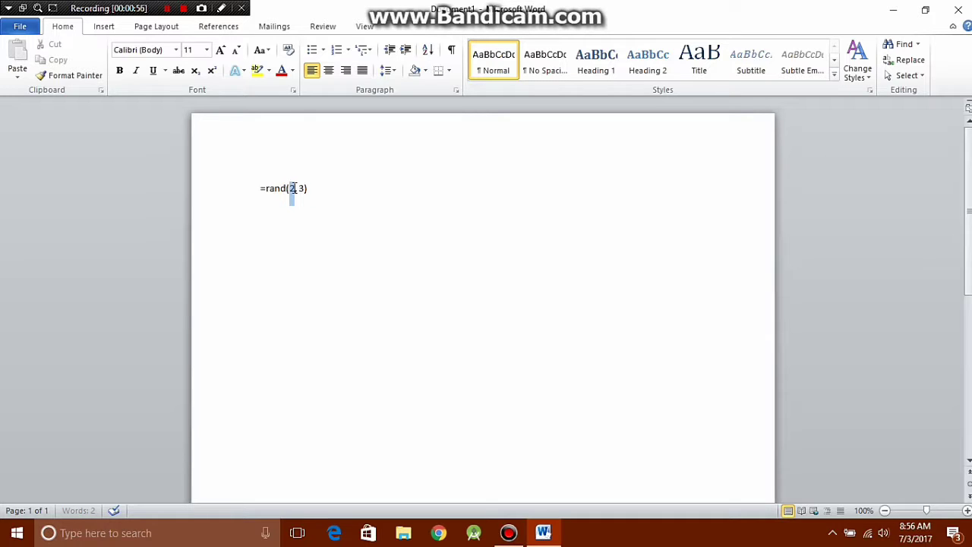
pyautogui.click(320, 189)
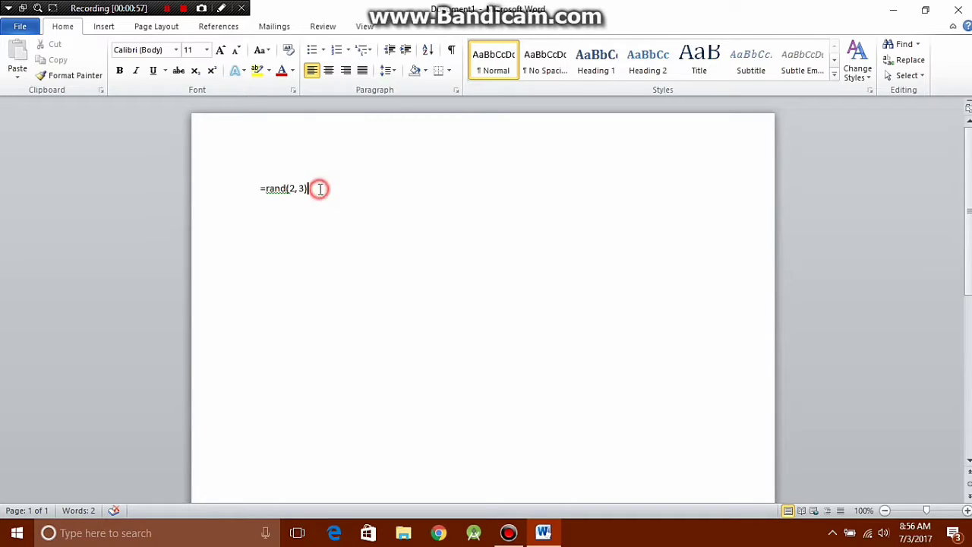
pyautogui.click(299, 189)
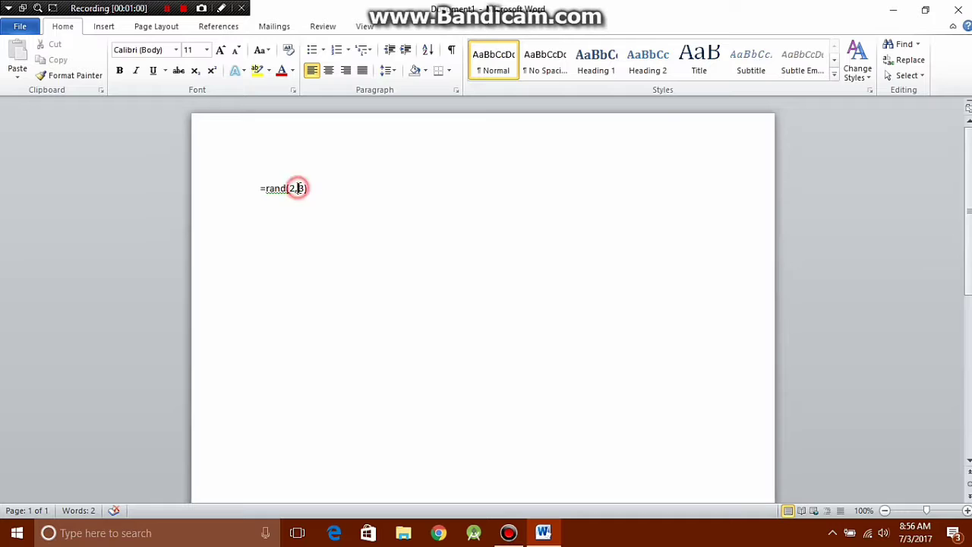
pyautogui.doubleClick(298, 188)
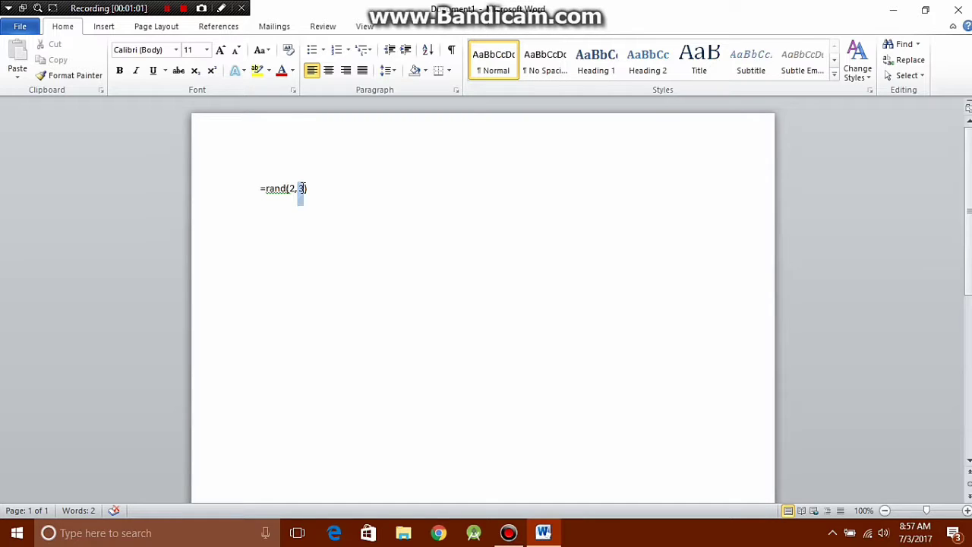
pyautogui.click(308, 188)
pyautogui.press('Return')
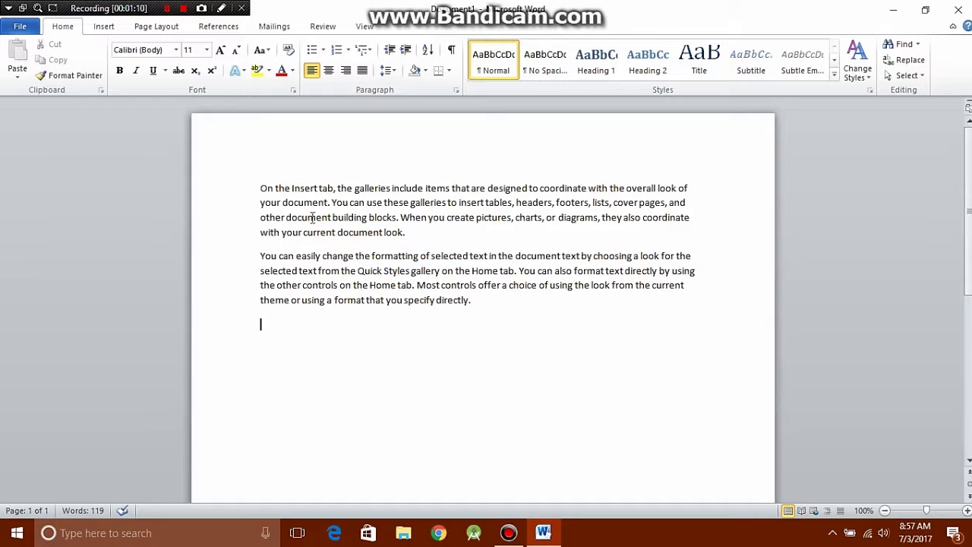
# Revert to the formula, rewrite it as =rand.old() and generate three quick brown fox paragraphs.
pyautogui.hotkey('ctrl', 'z')
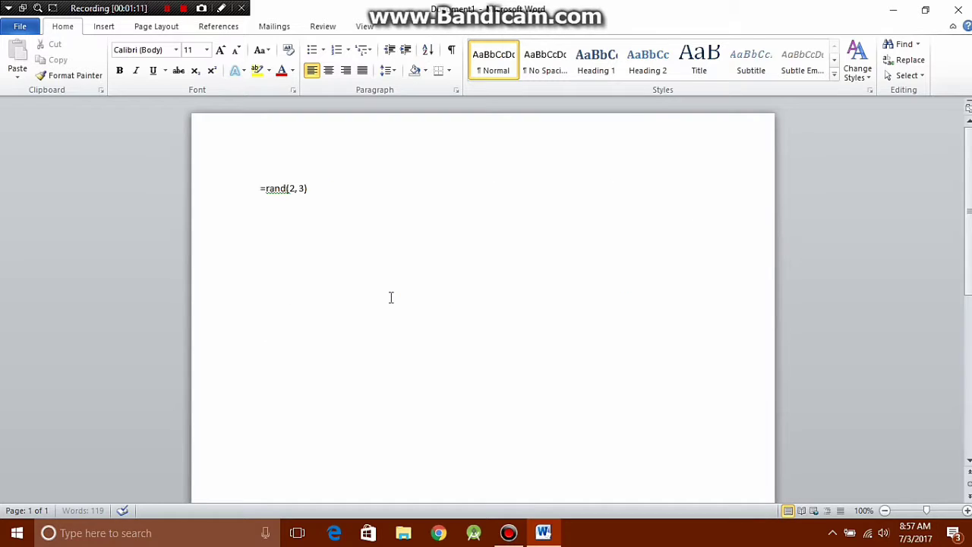
pyautogui.hotkey('ctrl', 'z')
pyautogui.press('BackSpace')
pyautogui.press('BackSpace')
pyautogui.press('BackSpace')
pyautogui.press('BackSpace')
pyautogui.press('BackSpace')
pyautogui.press('BackSpace')
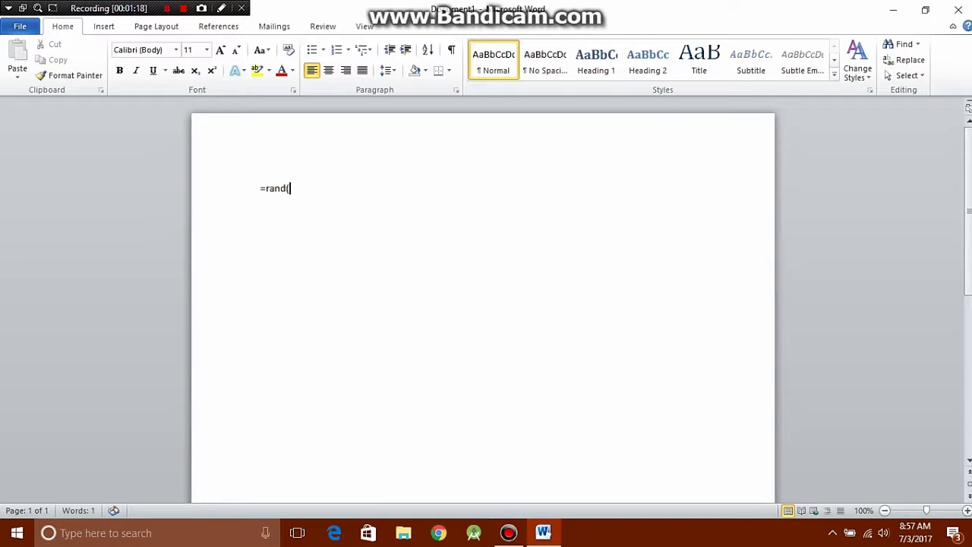
pyautogui.write('.old()')
pyautogui.press('Return')
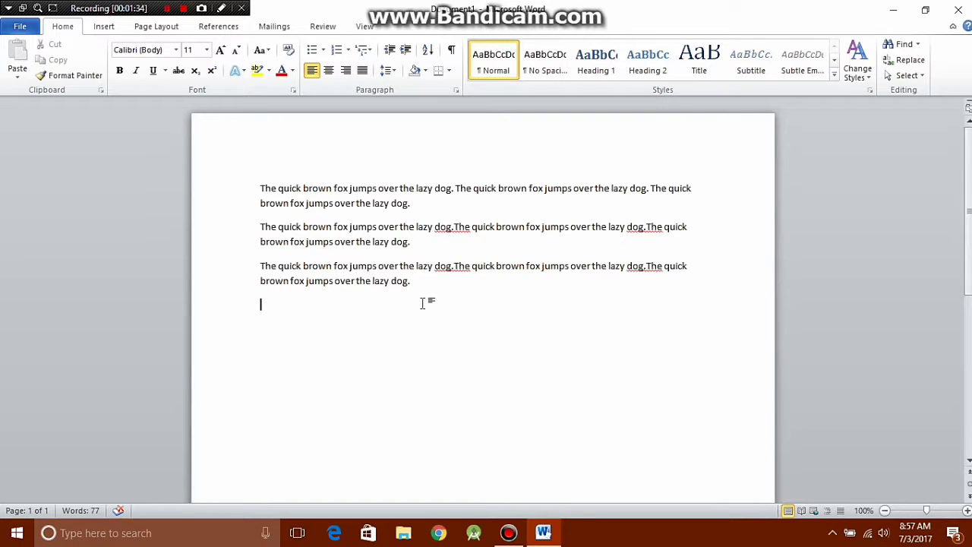
# Undo the fox text, replace .old() with lorem() and expand =lorem() into lorem ipsum paragraphs.
pyautogui.hotkey('ctrl', 'z')
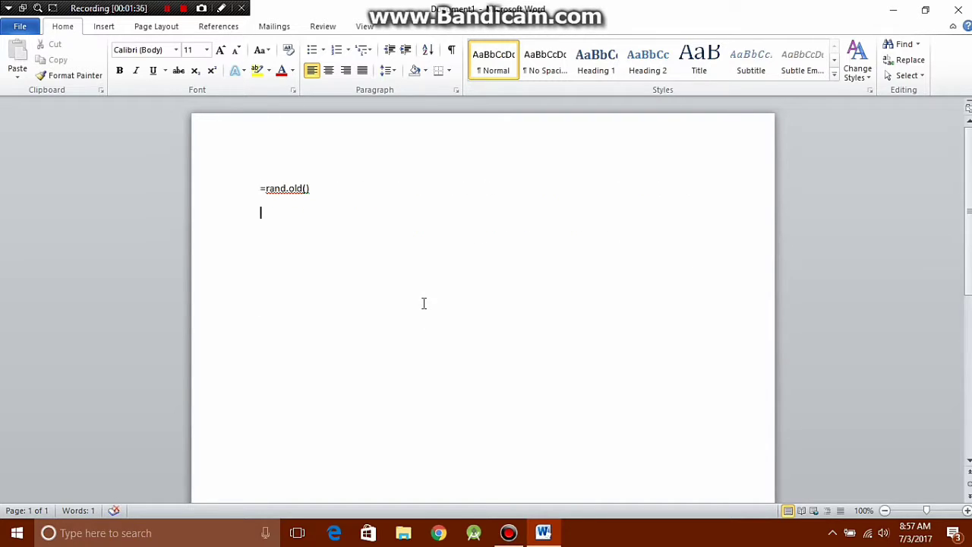
pyautogui.press('BackSpace')
pyautogui.press('BackSpace')
pyautogui.press('BackSpace')
pyautogui.press('BackSpace')
pyautogui.press('BackSpace')
pyautogui.press('BackSpace')
pyautogui.press('BackSpace')
pyautogui.press('BackSpace')
pyautogui.press('BackSpace')
pyautogui.press('BackSpace')
pyautogui.press('BackSpace')
pyautogui.write('lorem()')
pyautogui.press('Return')
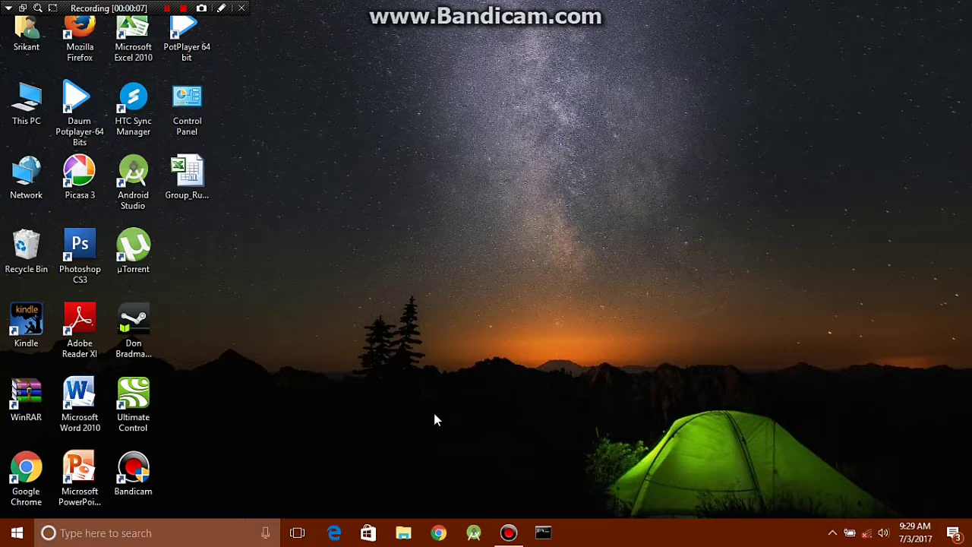
# Bring up Command Prompt and switch to drive D.
pyautogui.click(548, 533)
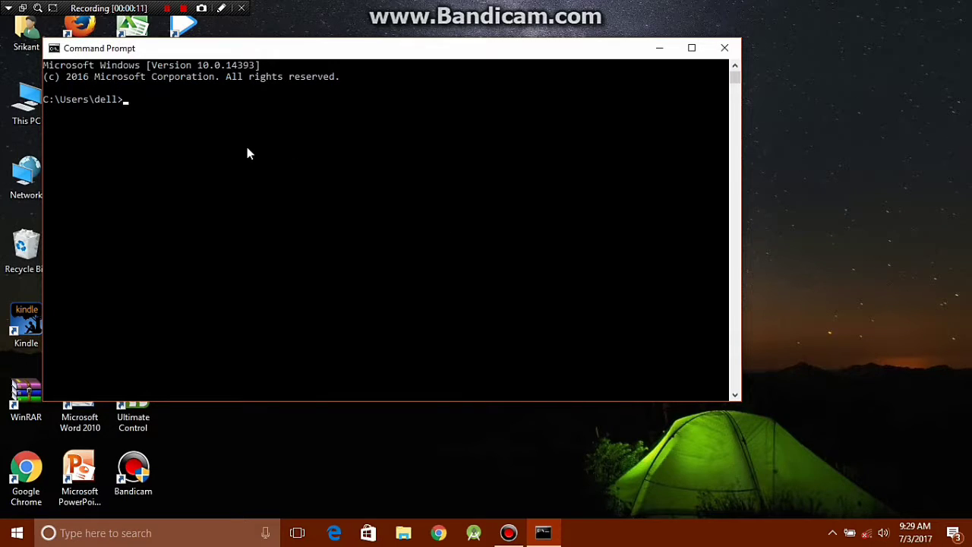
pyautogui.write('d:')
pyautogui.press('Return')
# Run notepad hello.txt:mySecretData to open the hidden stream in Notepad.
pyautogui.write('notepad')
pyautogui.write('hello.')
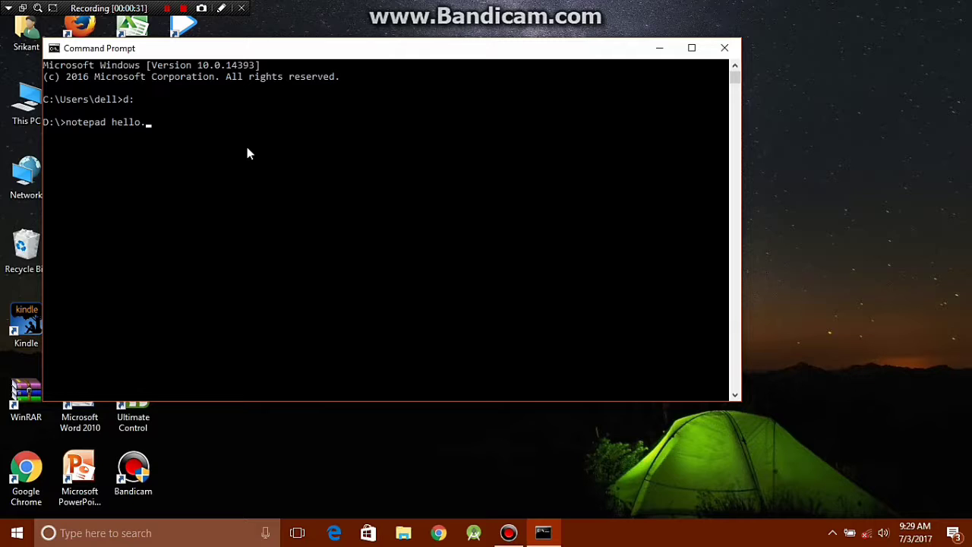
pyautogui.write('txt:')
pyautogui.write('mySecretData')
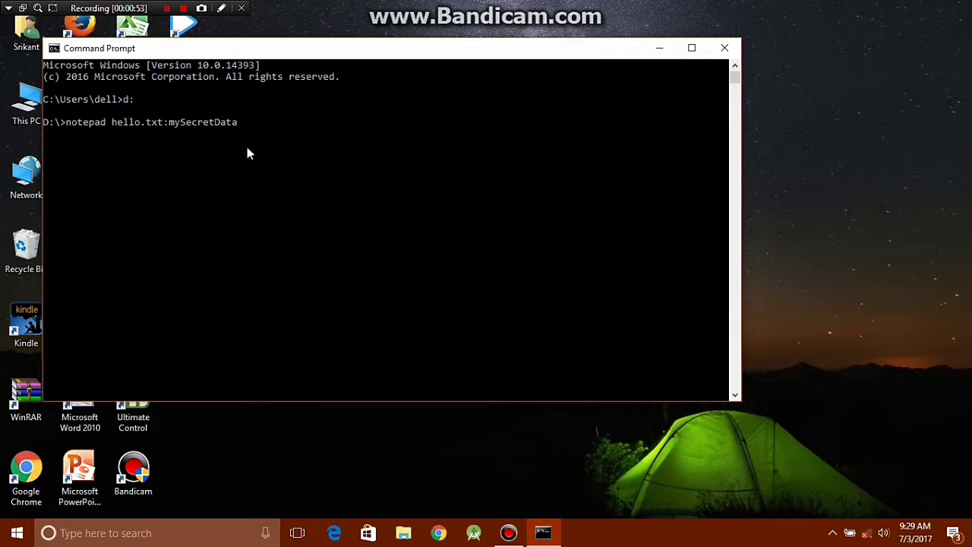
pyautogui.press('Return')
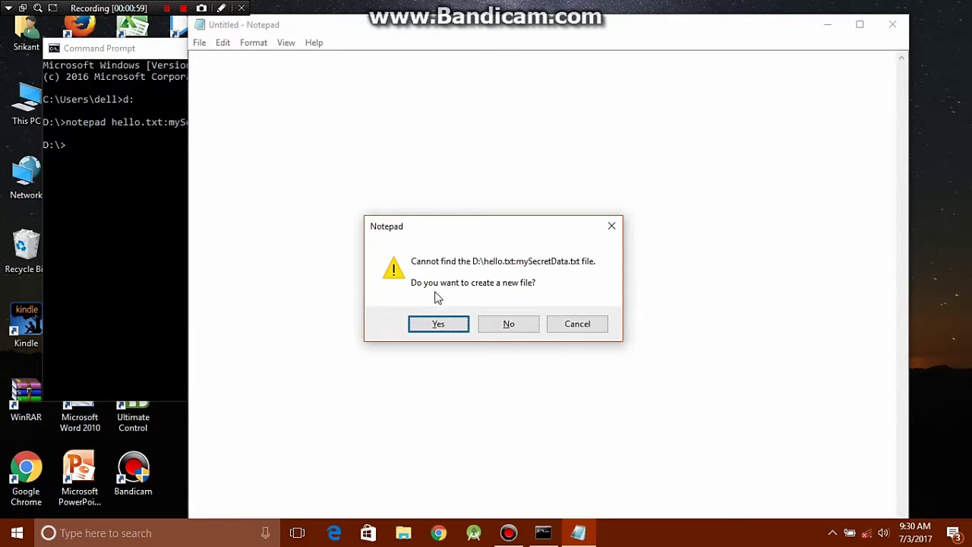
# Confirm creating the stream, enter 'This is my secret data!' and close Notepad.
pyautogui.click(441, 319)
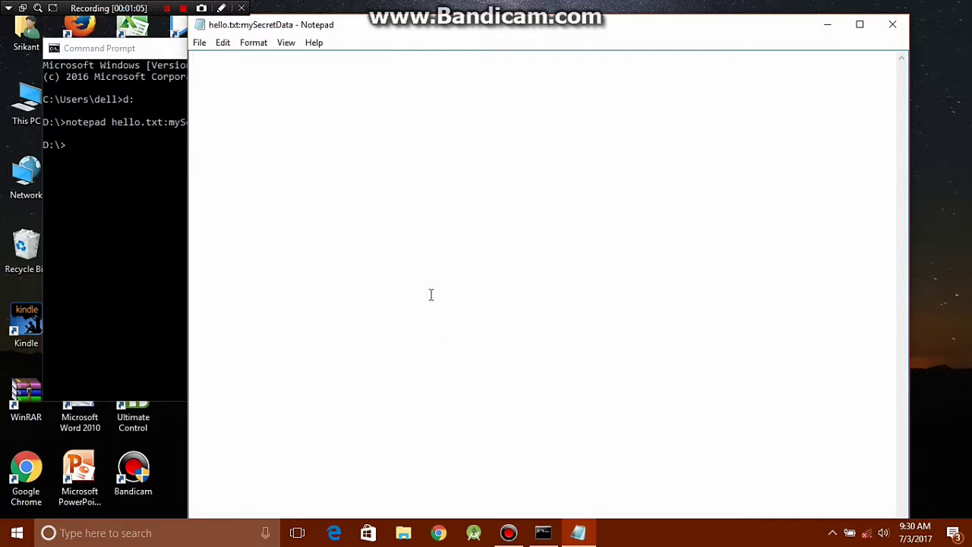
pyautogui.write('This is my secret data!')
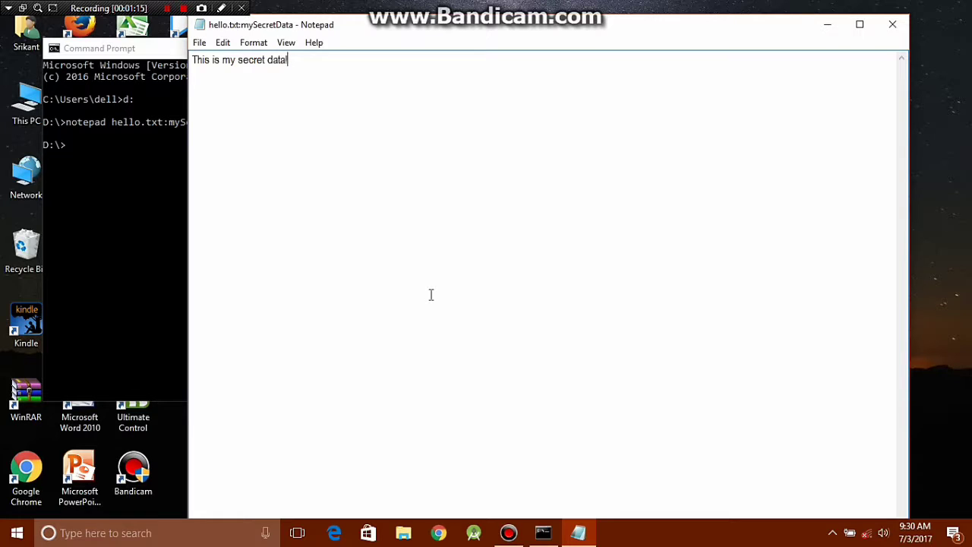
pyautogui.click(899, 29)
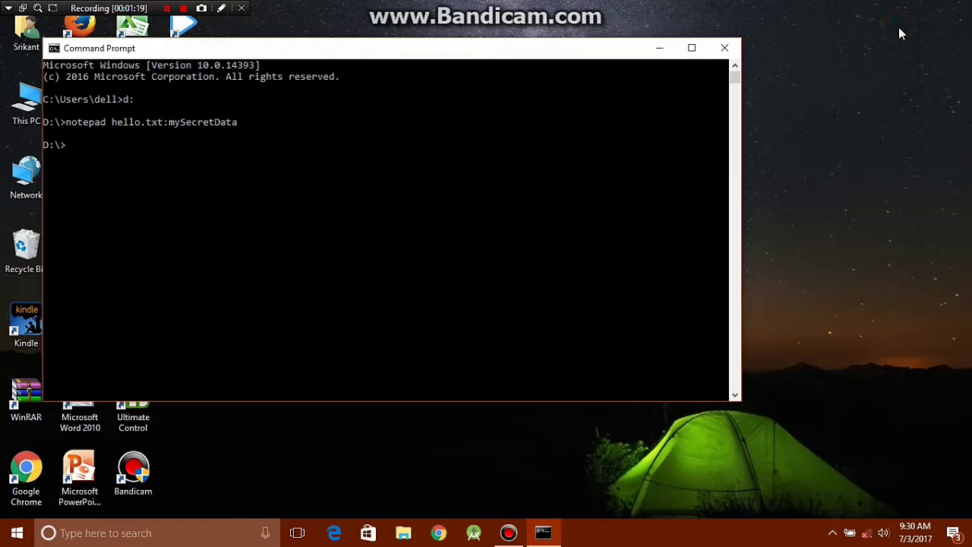
# Open the empty-looking hello file on Local Disk (D:) from File Explorer.
pyautogui.click(405, 534)
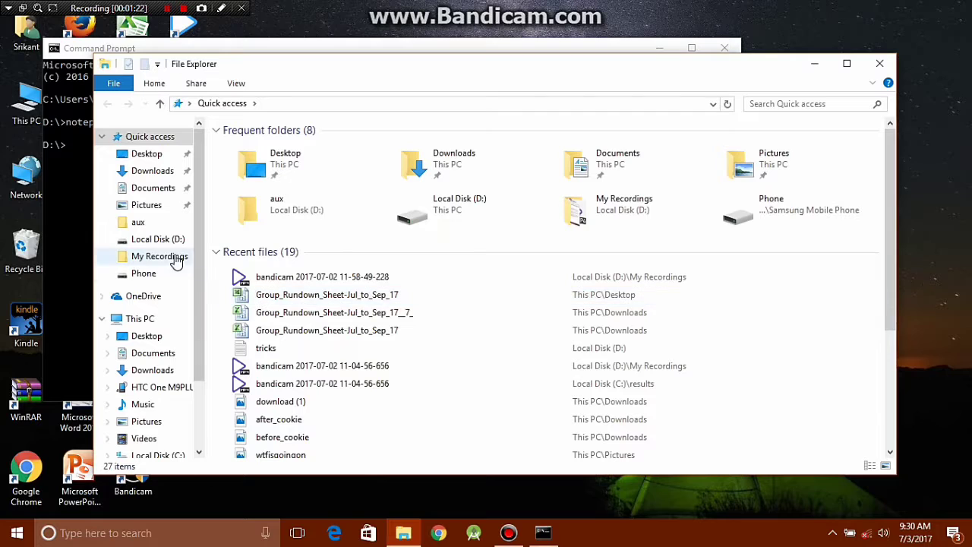
pyautogui.click(174, 240)
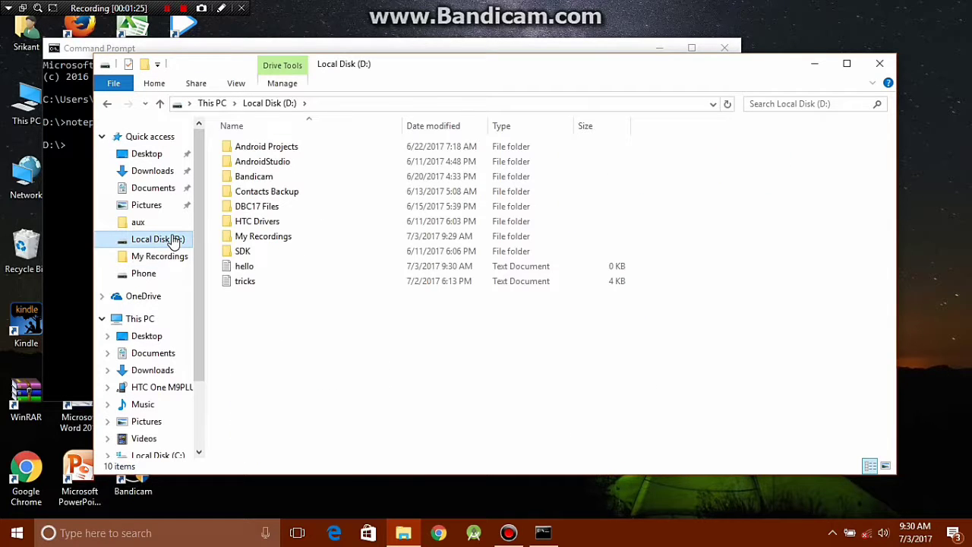
pyautogui.click(378, 265)
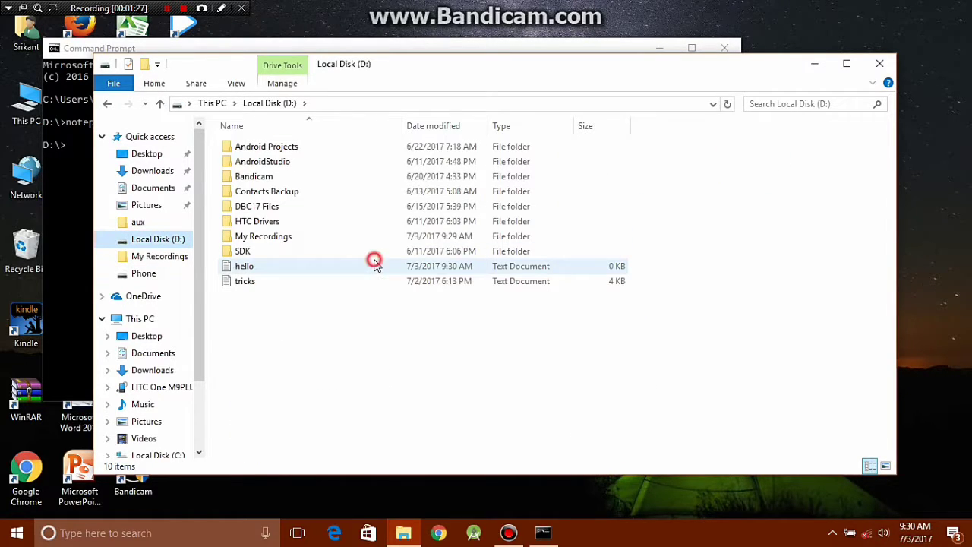
pyautogui.doubleClick(380, 264)
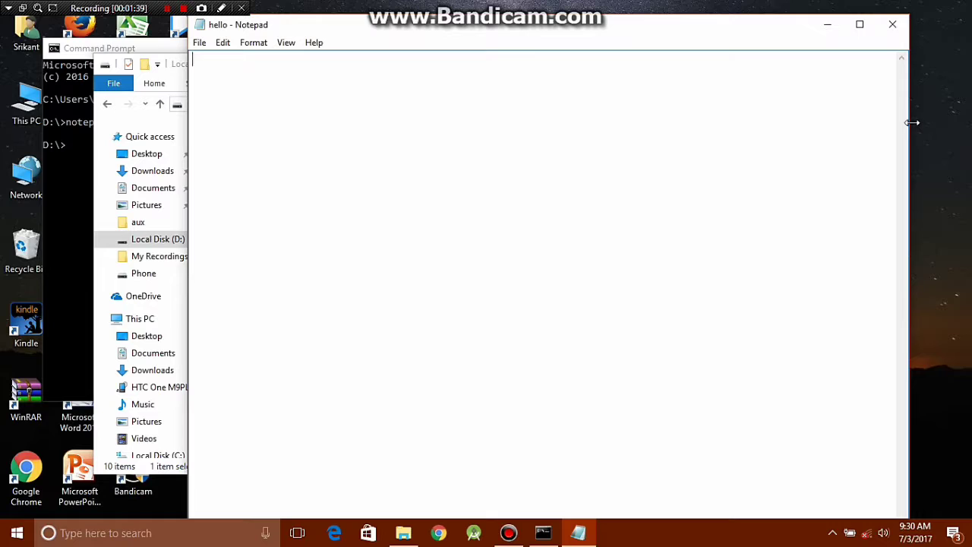
# Add 'Hello guys!' to hello.txt, close Notepad, and return to Command Prompt.
pyautogui.write('Hello guys!')
pyautogui.click(892, 25)
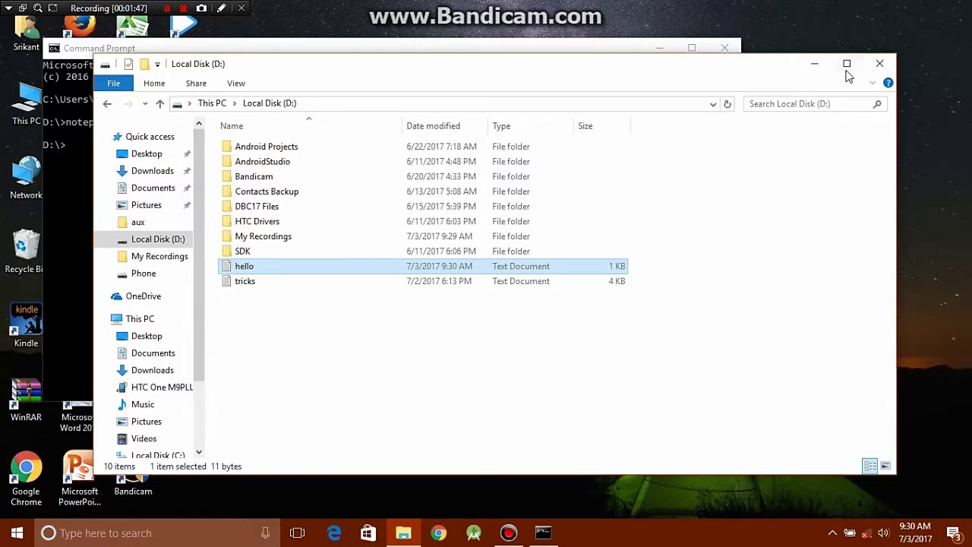
pyautogui.click(700, 6)
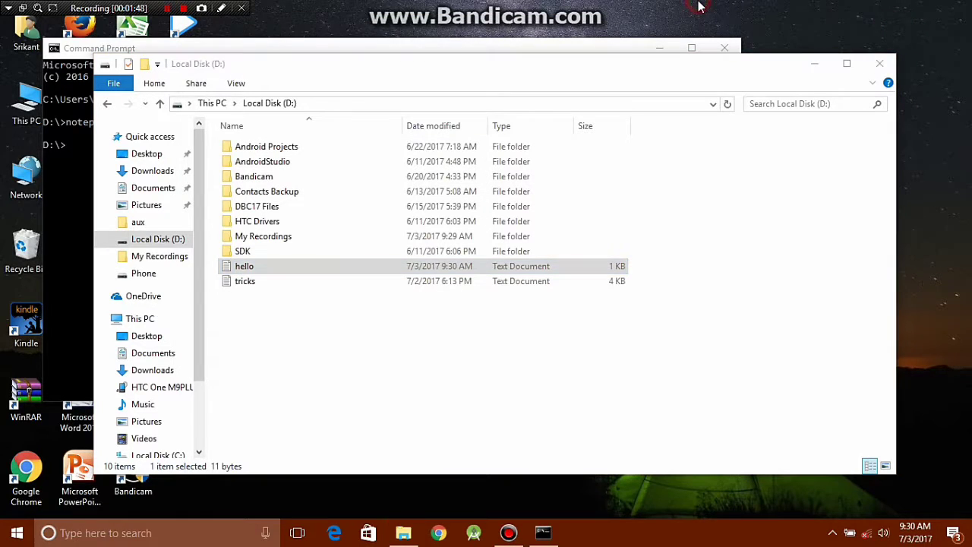
pyautogui.click(556, 48)
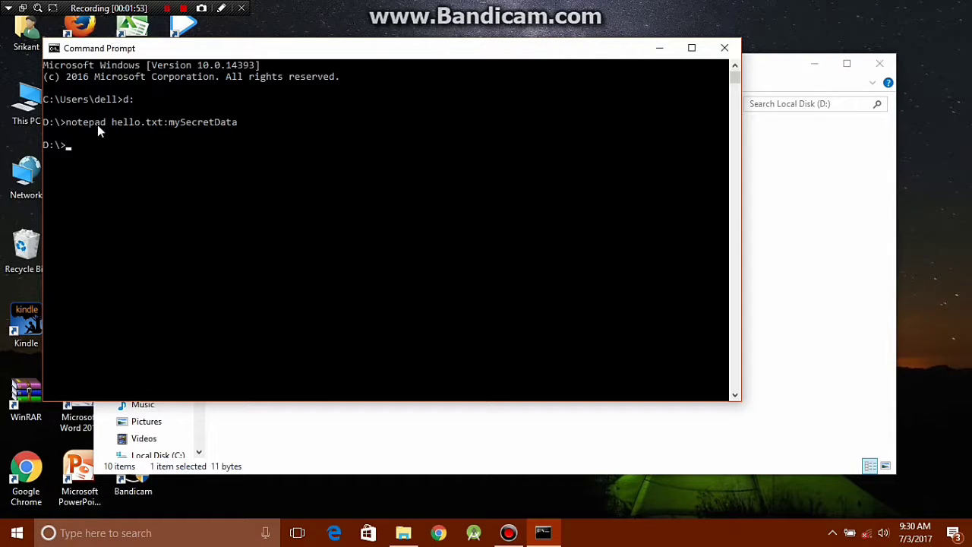
# Recall the notepad hello.txt:mySecretData command at the D:\> prompt.
pyautogui.press('Up')
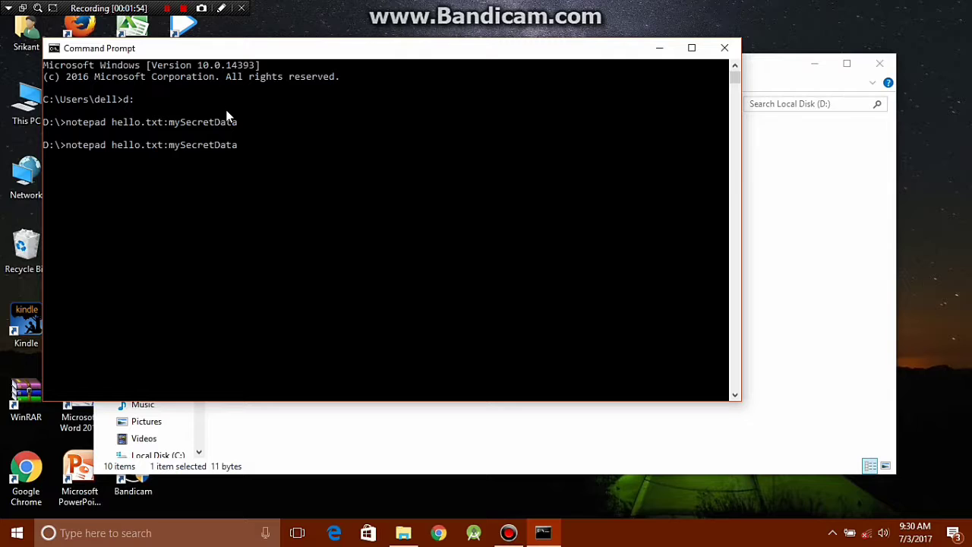
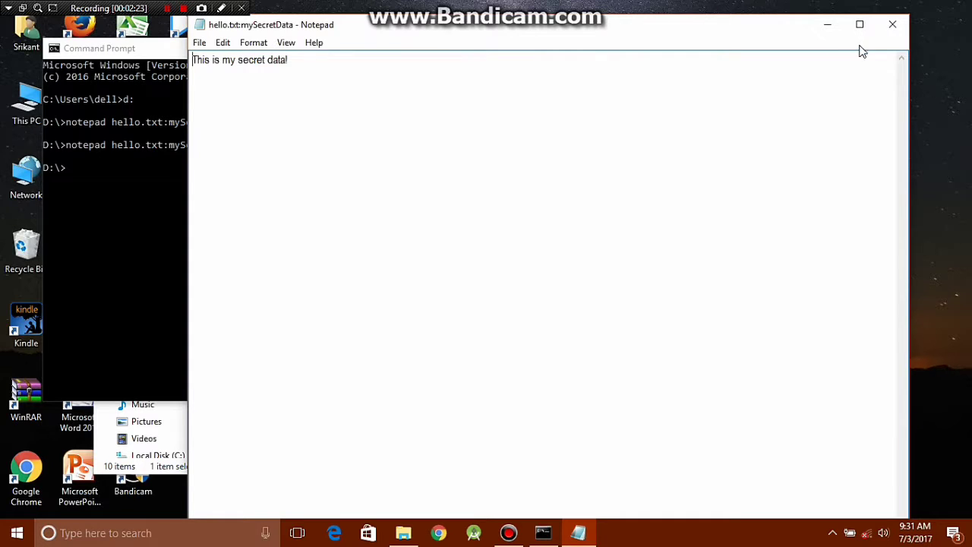
# Close the Notepad window showing hello.txt:mySecretData, returning to the D:\ prompt.
pyautogui.click(893, 25)
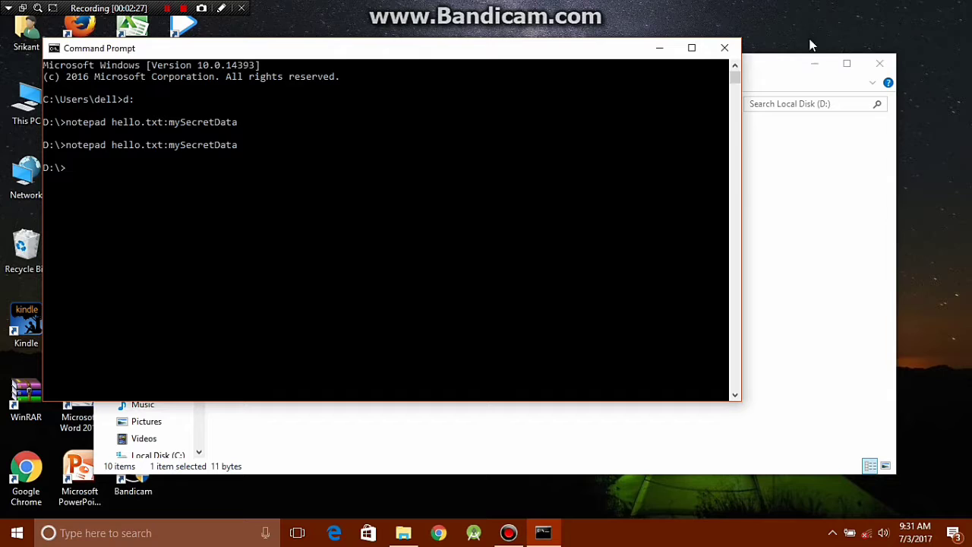